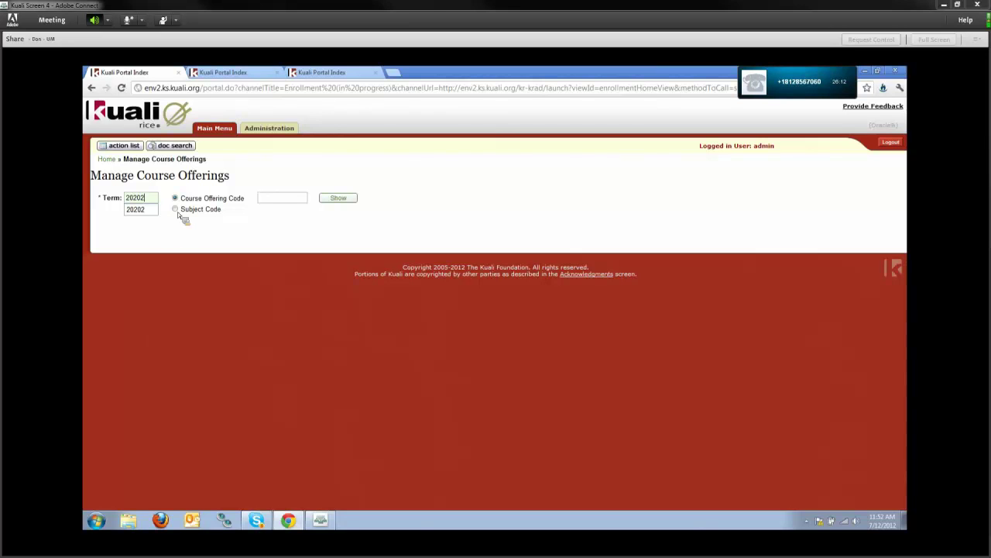
List the term's course offerings by Subject Code, using CHEM as the subject.
click(176, 210)
click(298, 200)
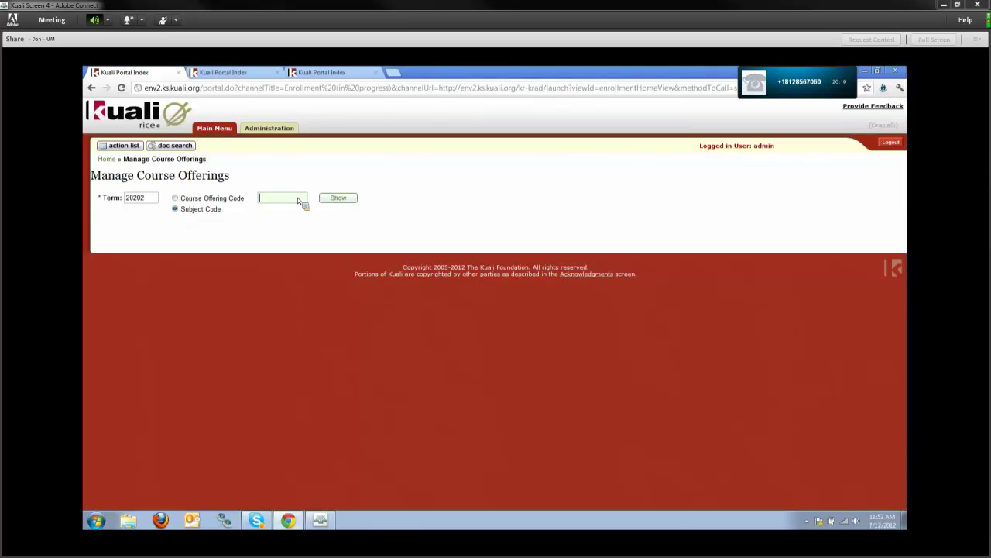
text(chem)
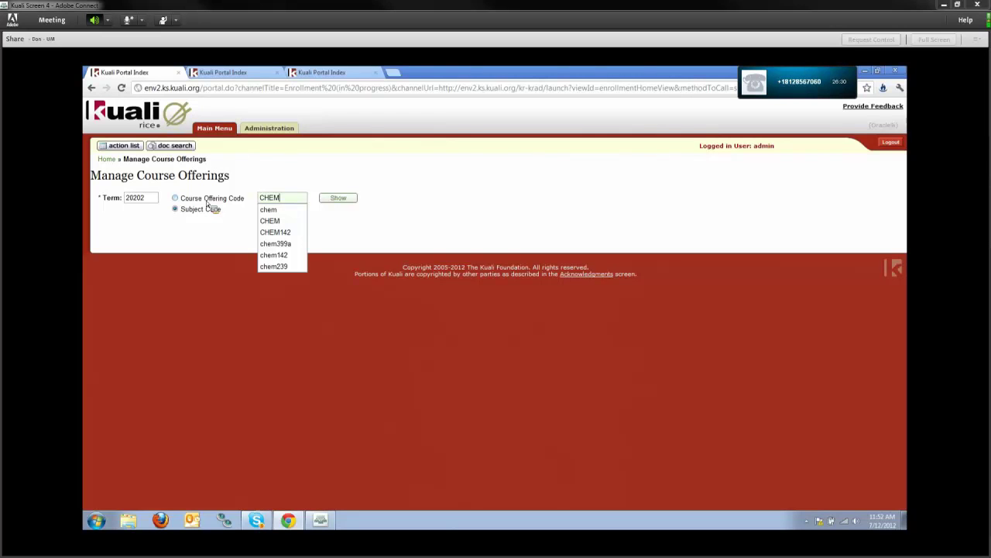
click(338, 198)
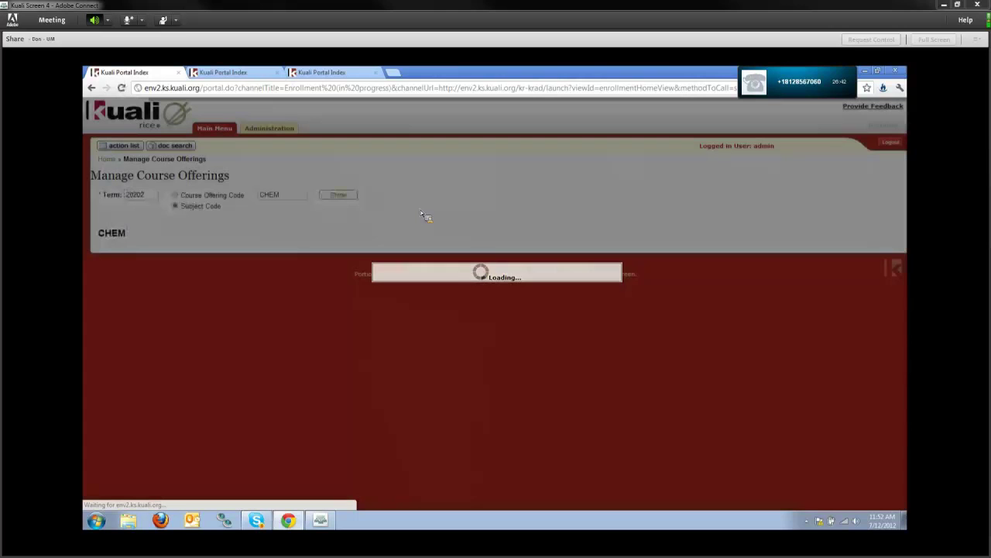
Look through the list of CHEM course offerings, including their titles, credits, grading and available actions.
scroll(469, 232, down, 1)
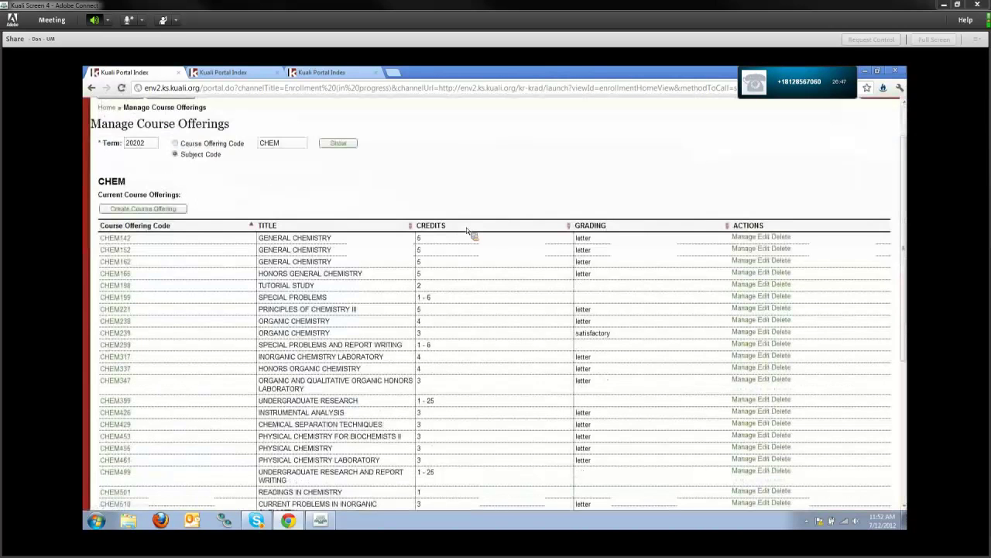
scroll(466, 230, down, 1)
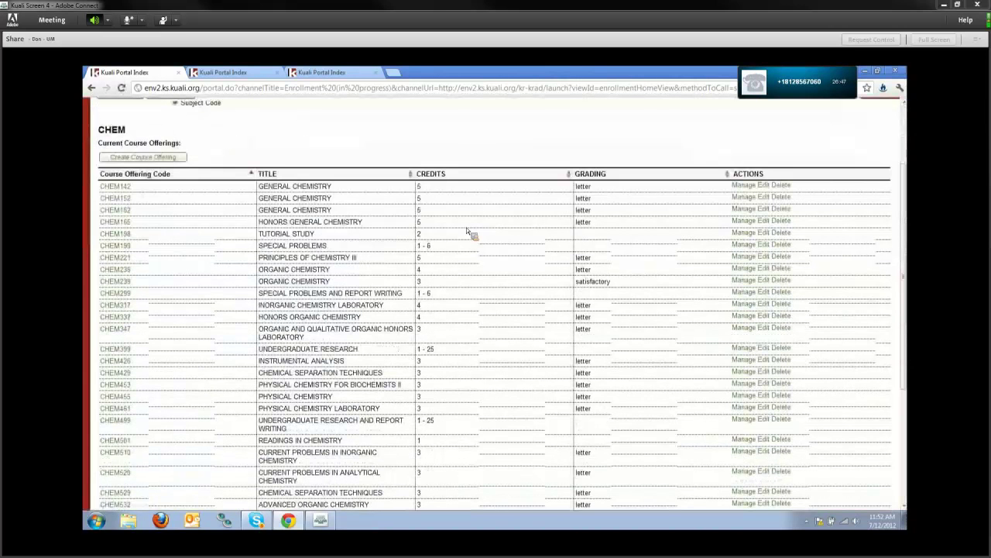
scroll(466, 227, up, 1)
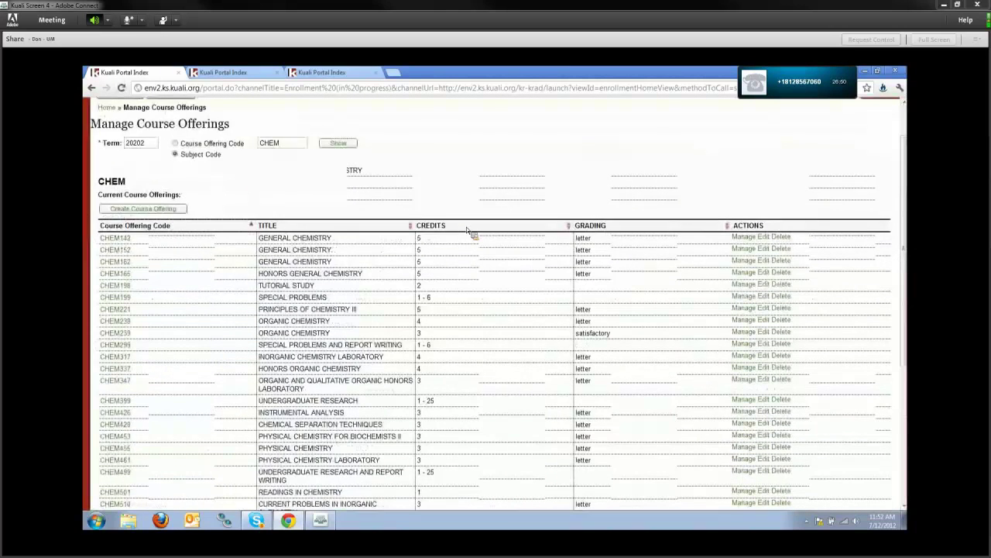
scroll(469, 230, up, 1)
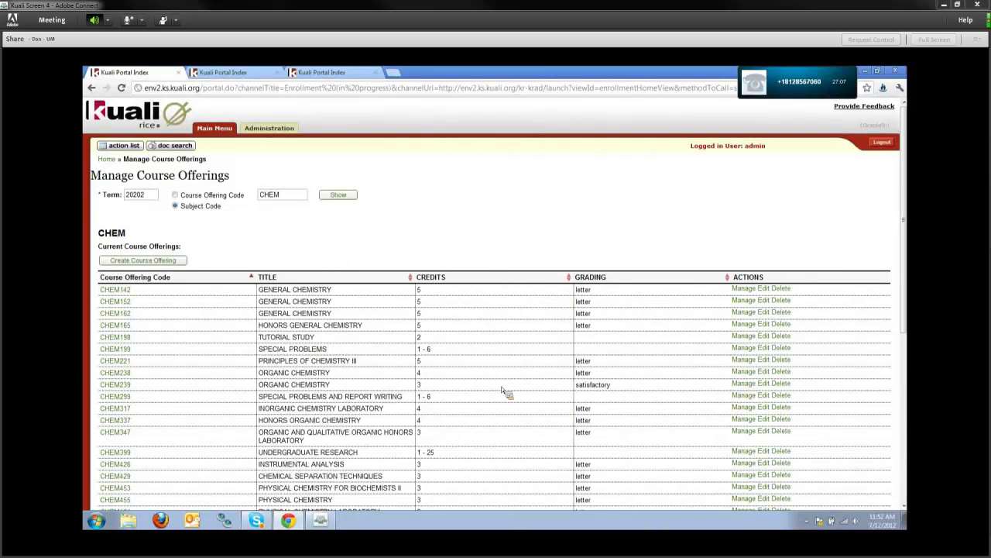
scroll(651, 303, down, 2)
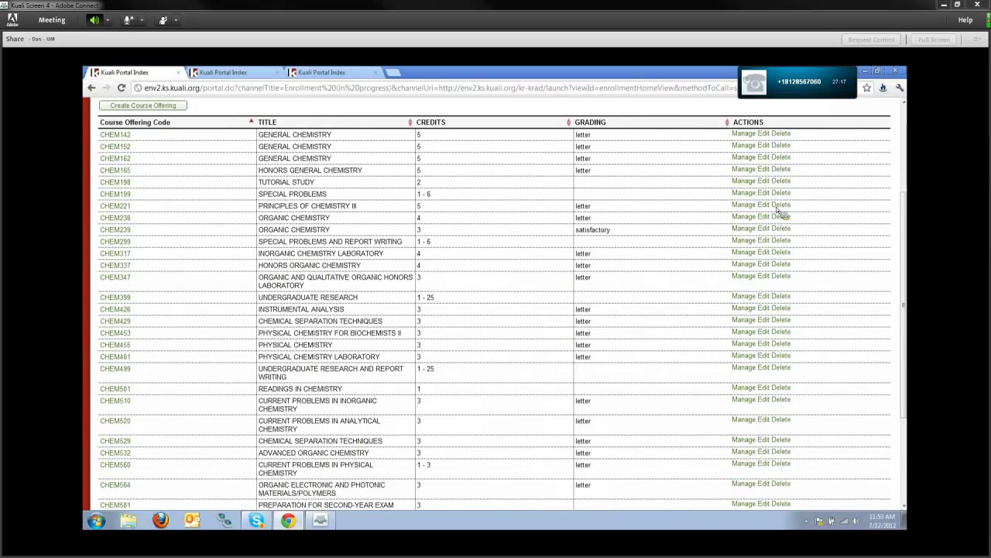
scroll(652, 313, up, 3)
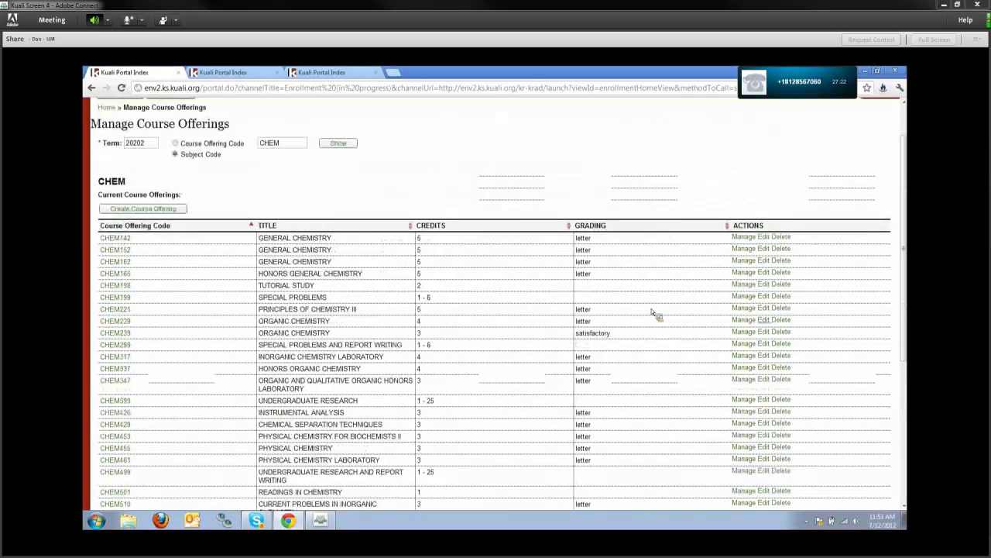
scroll(400, 203, up, 1)
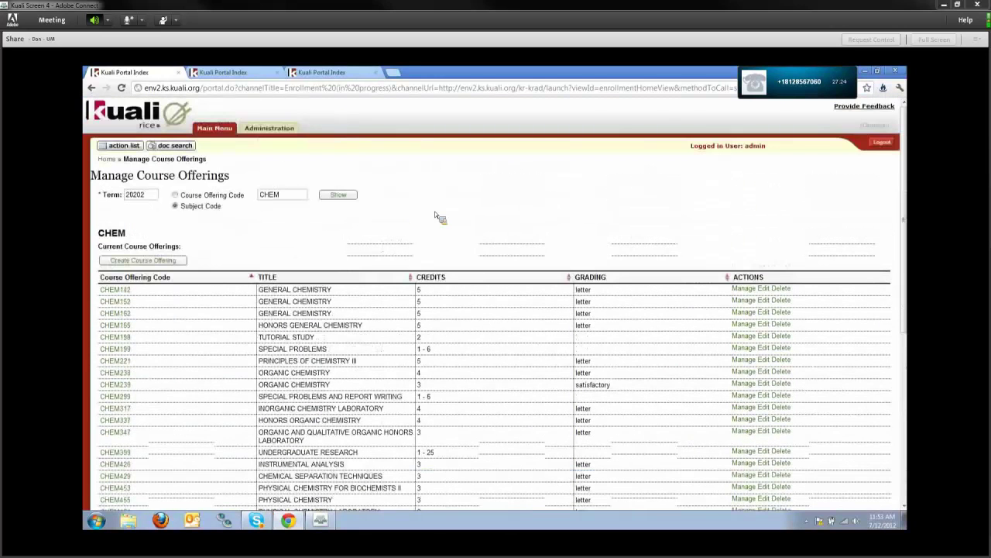
View the CHEM142 inquiry details and its activity offerings, and return to the list of all CHEM course offerings.
click(114, 292)
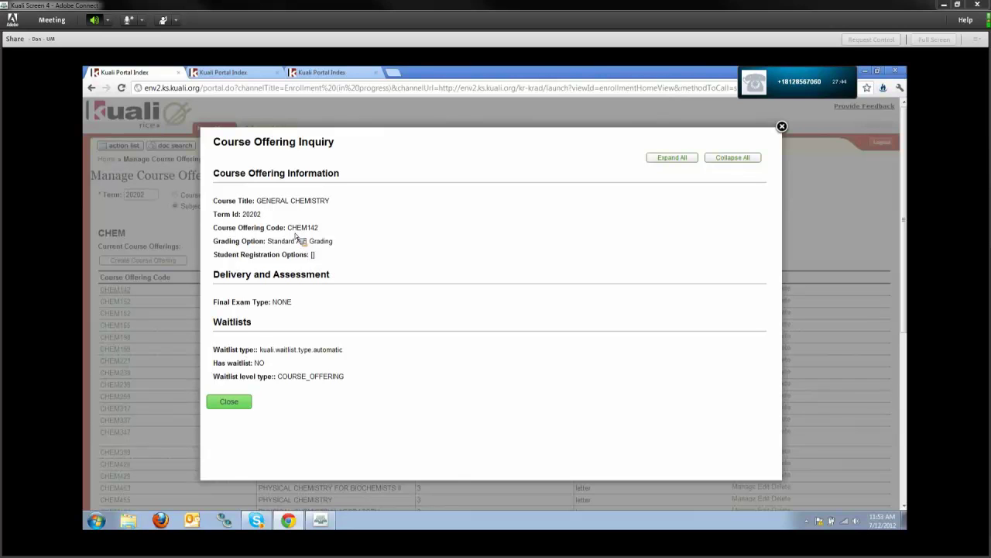
click(241, 407)
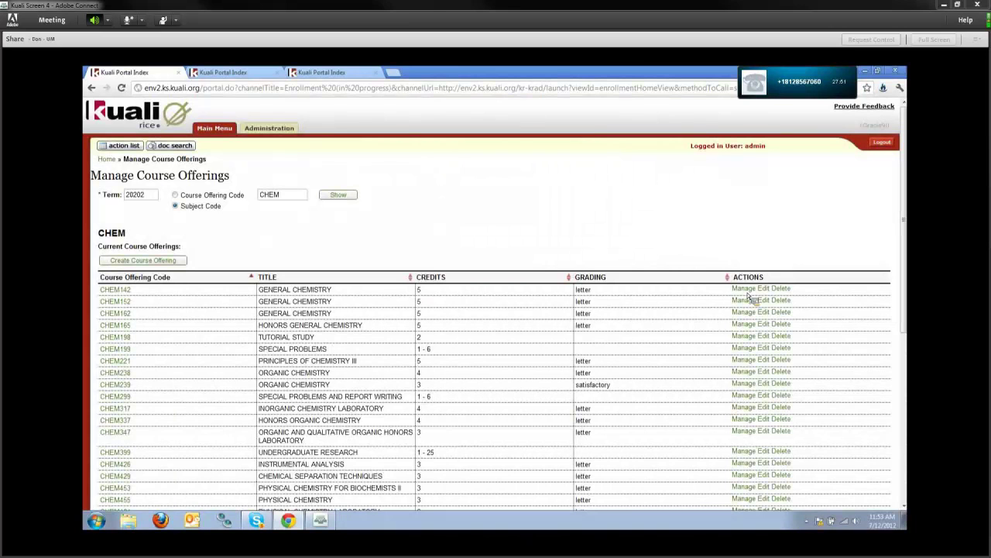
click(748, 299)
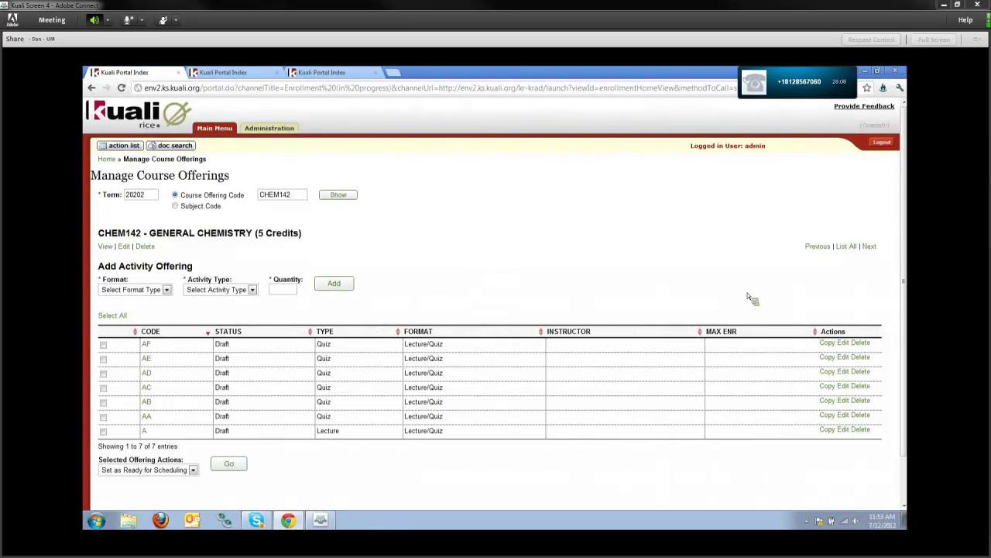
click(849, 248)
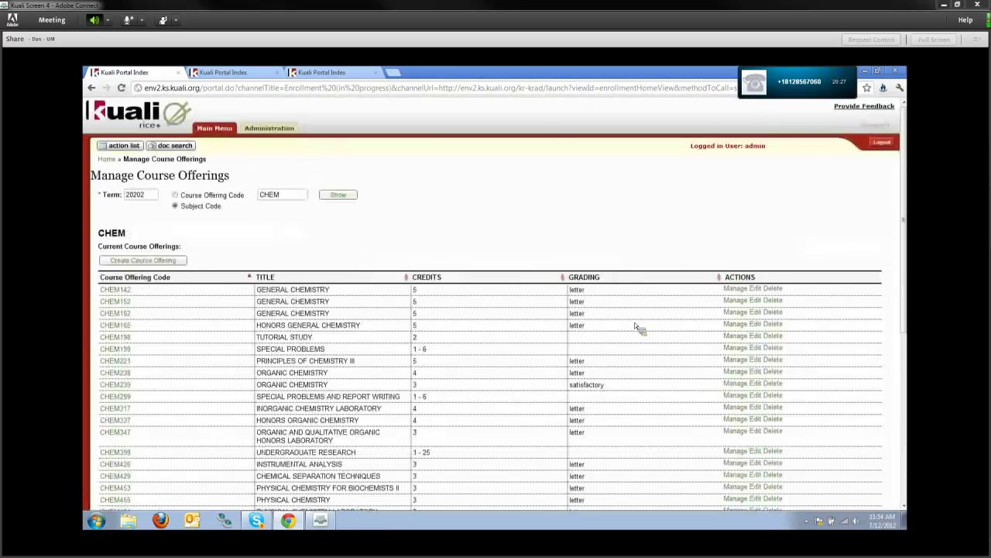
Open the CHEM142 General Chemistry offering for editing and examine its grading, credit, exam and delivery format settings.
click(755, 294)
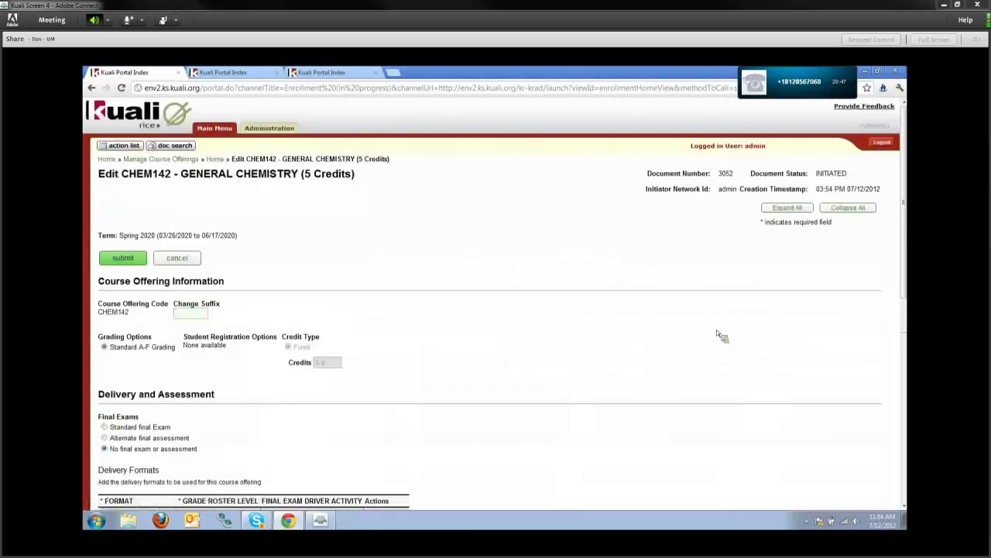
scroll(278, 265, down, 1)
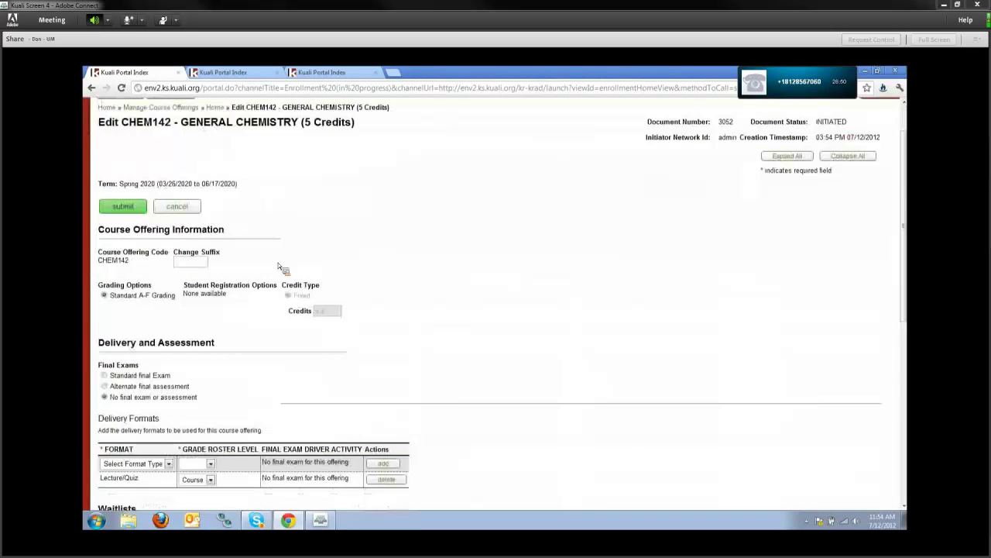
scroll(280, 266, down, 1)
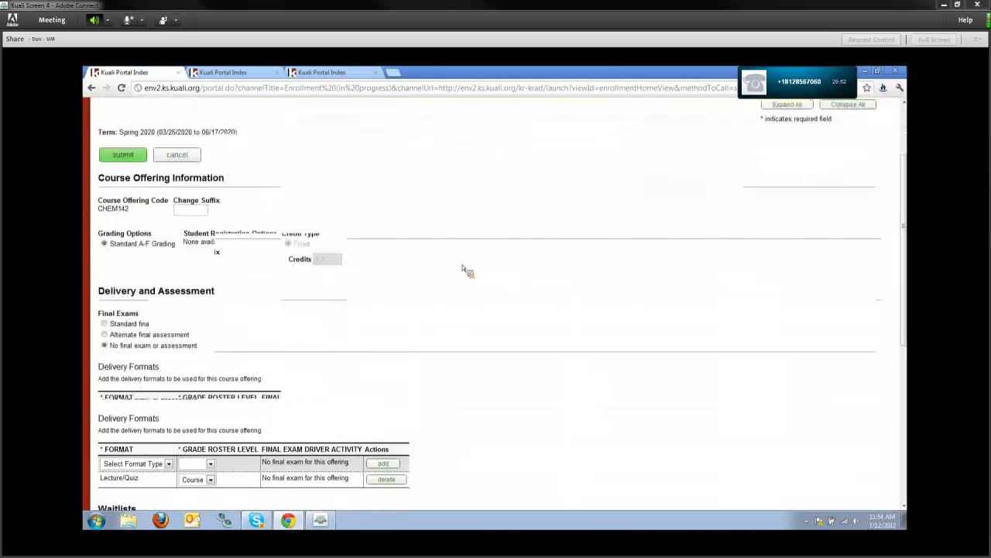
scroll(138, 184, up, 2)
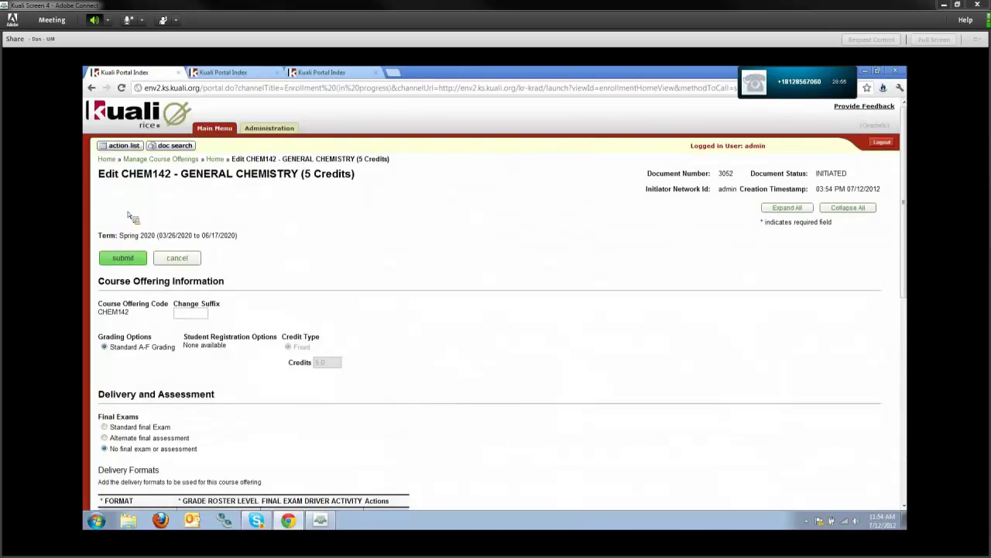
scroll(130, 216, down, 2)
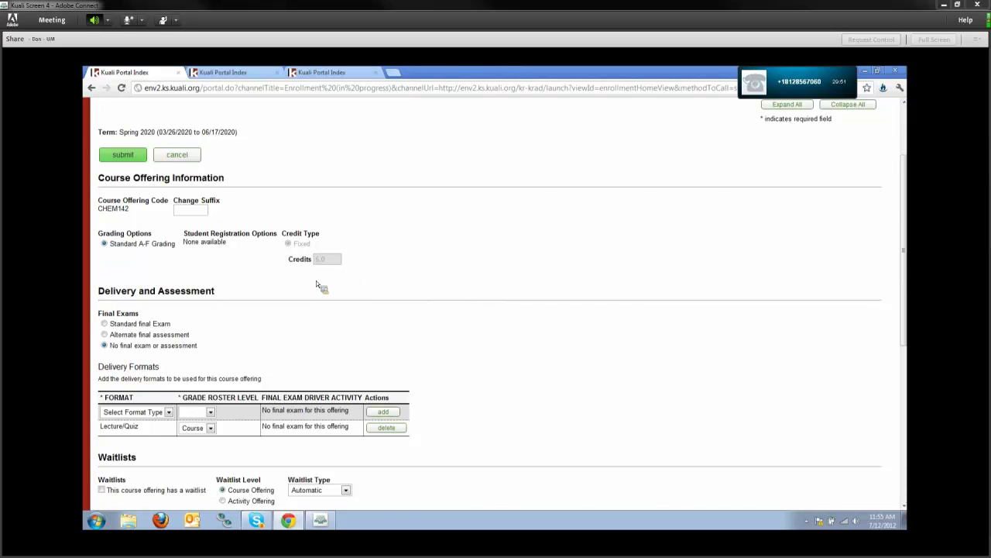
Switch to the already open CHEM299 edit page and set its credit type to Fixed with 3 credits.
click(231, 73)
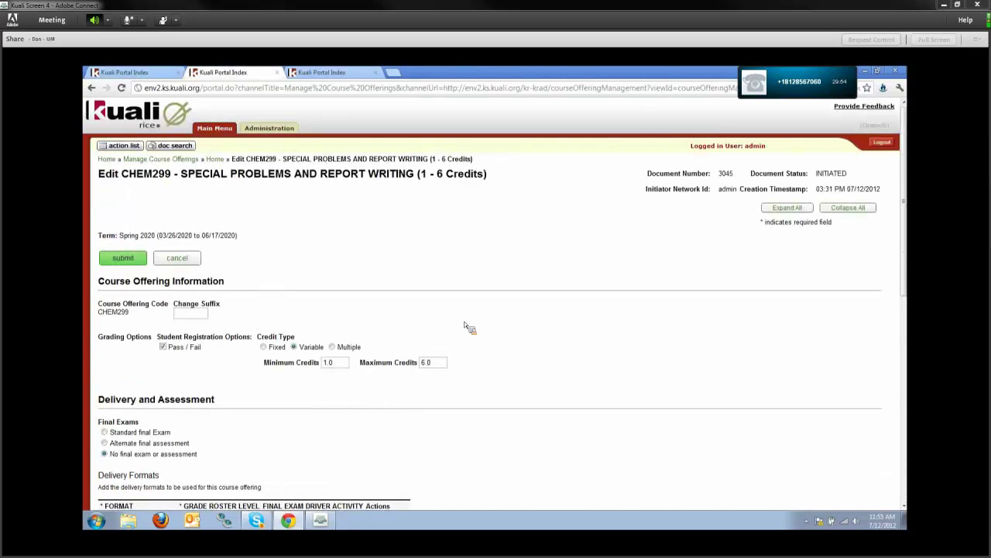
scroll(466, 325, down, 1)
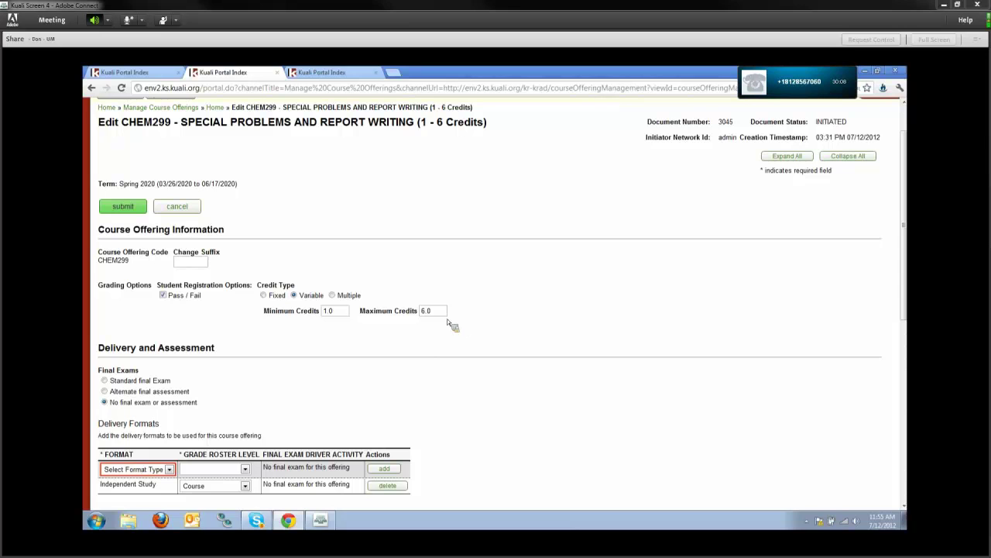
click(271, 297)
click(305, 310)
text(3)
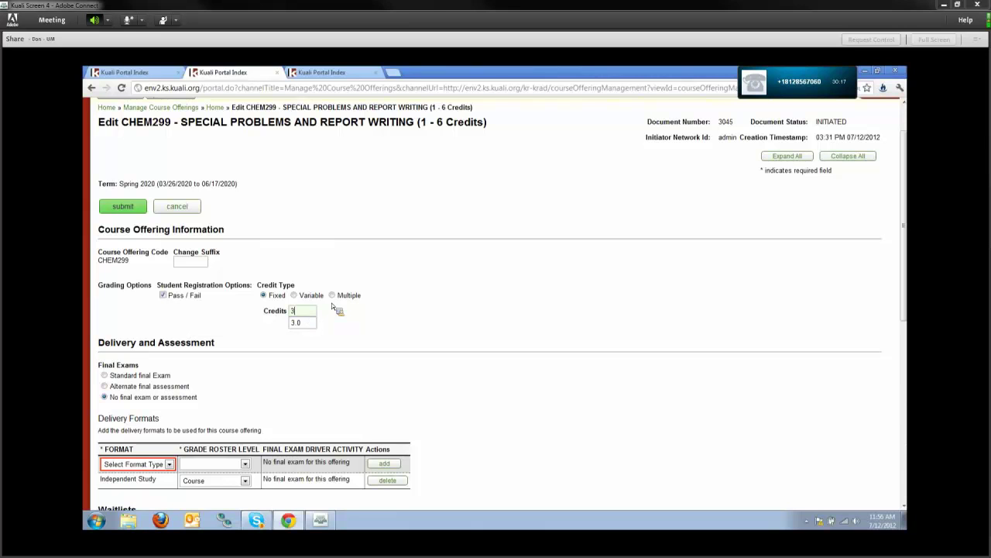
Set the CHEM299 credit type to Multiple and allow the 3.0 and 6.0 credit options.
click(333, 295)
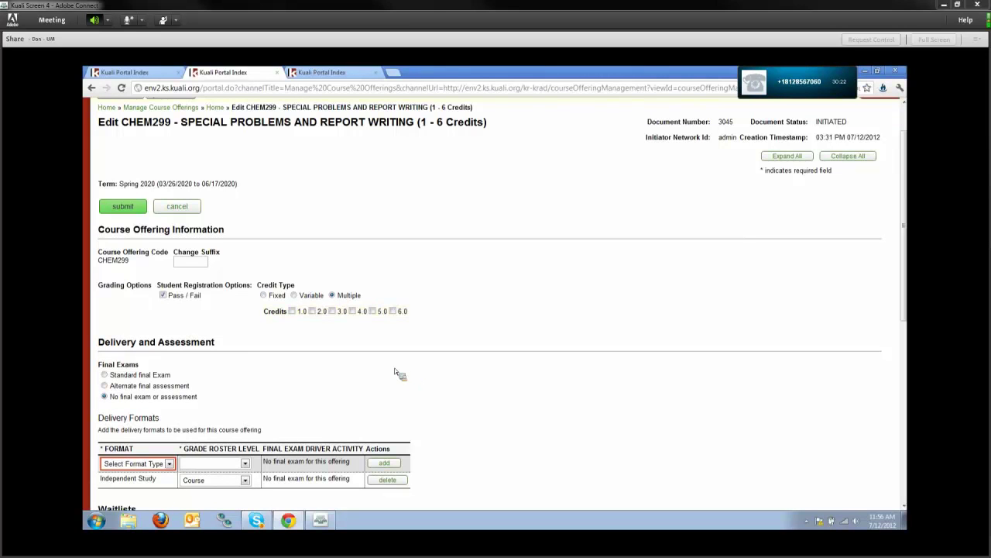
click(335, 313)
click(393, 311)
scroll(398, 391, down, 2)
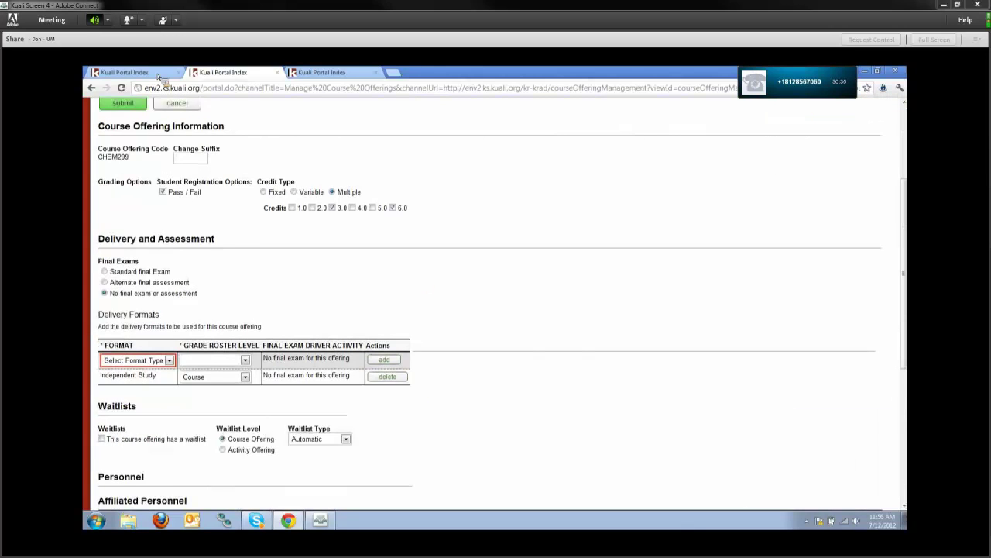
Return to the CHEM142 edit page and set its final exam option to Standard final Exam.
click(158, 75)
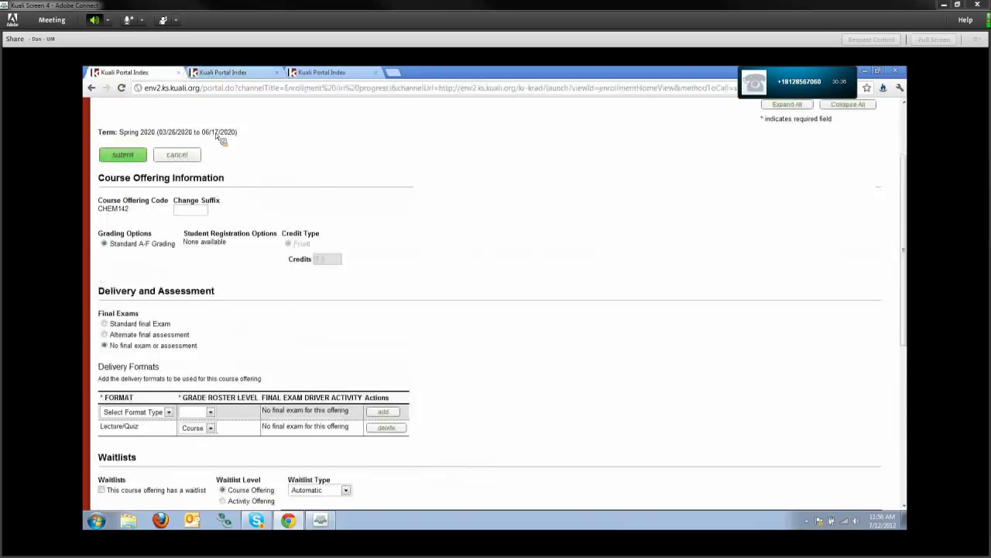
scroll(155, 276, down, 1)
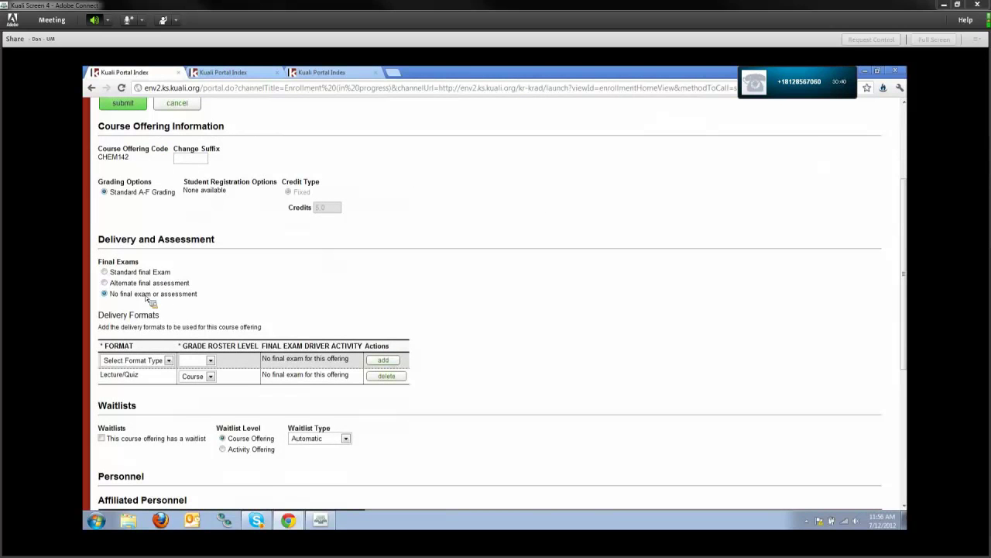
click(107, 273)
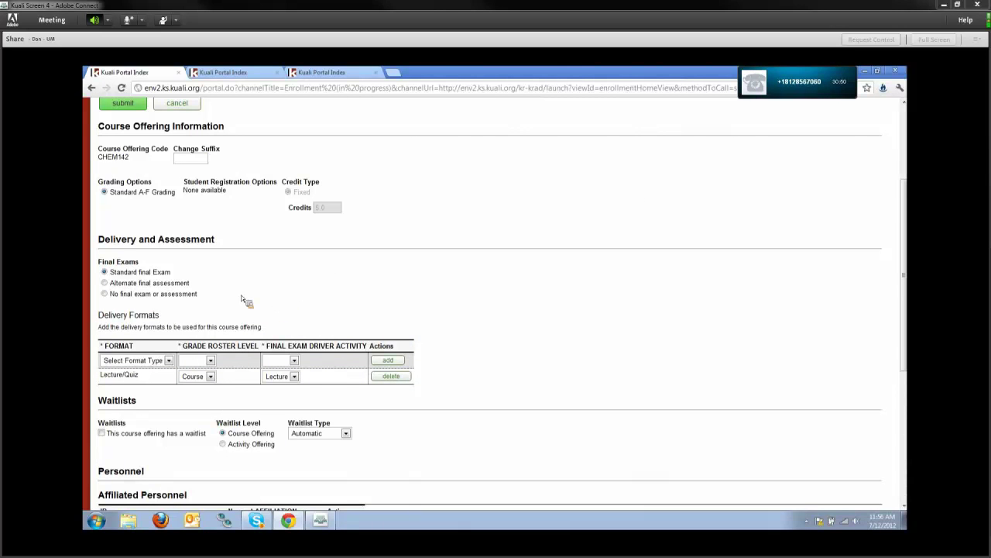
Check the available delivery format types and set the grade roster level of the Lecture/Quiz format to Lecture.
scroll(149, 291, down, 1)
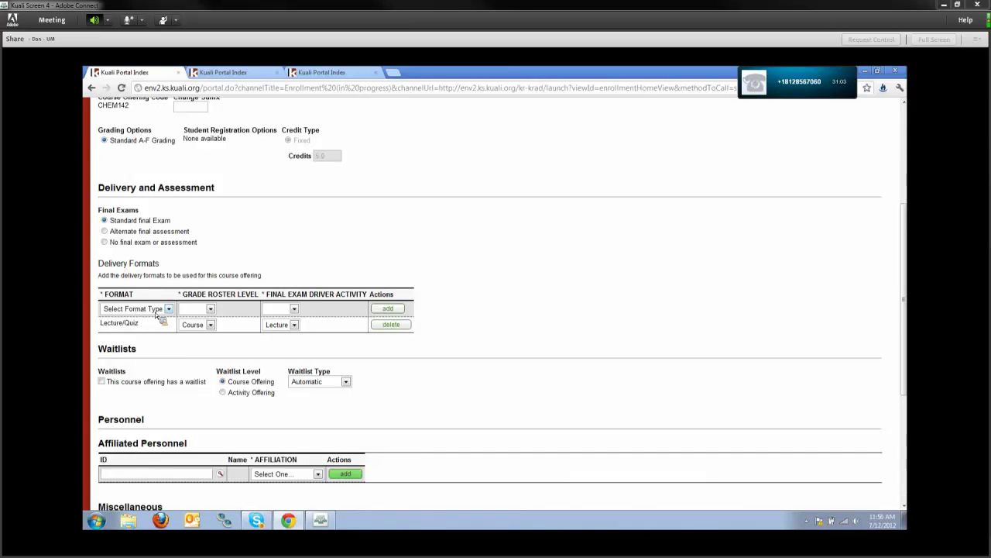
click(169, 309)
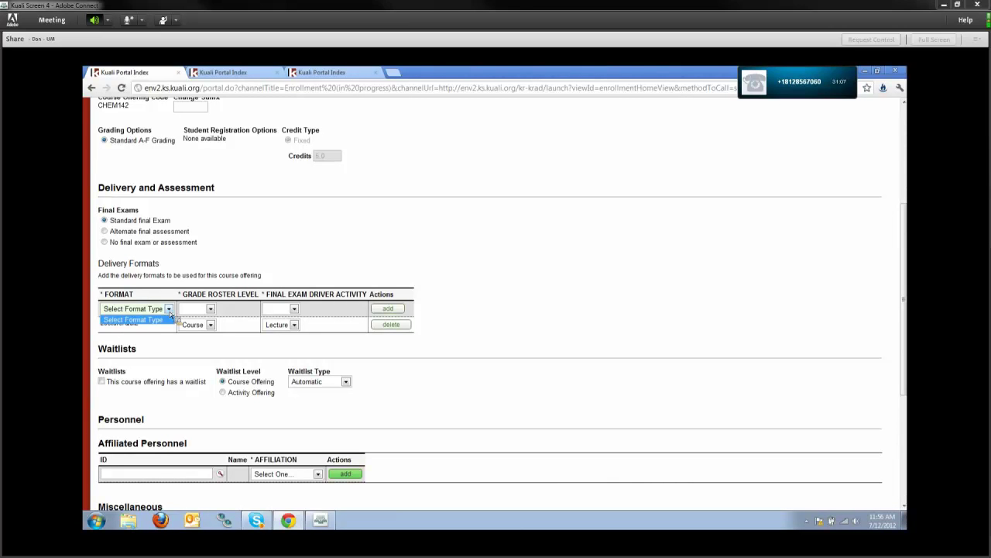
click(167, 319)
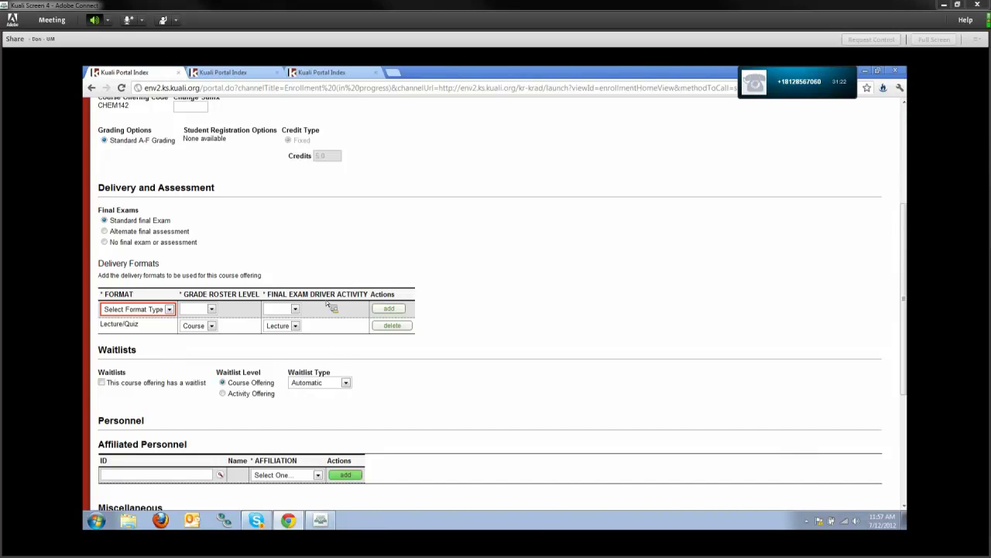
click(214, 330)
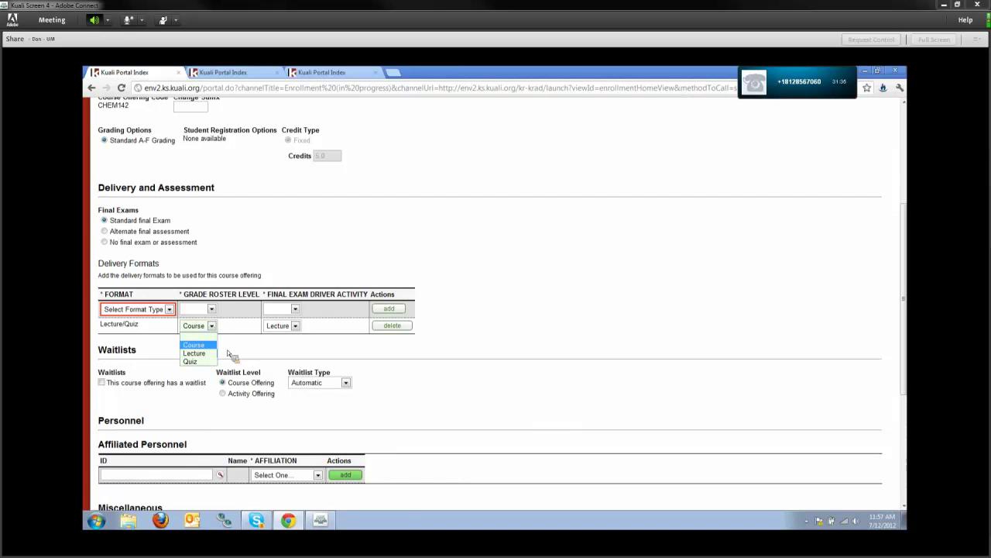
key(Down)
key(Return)
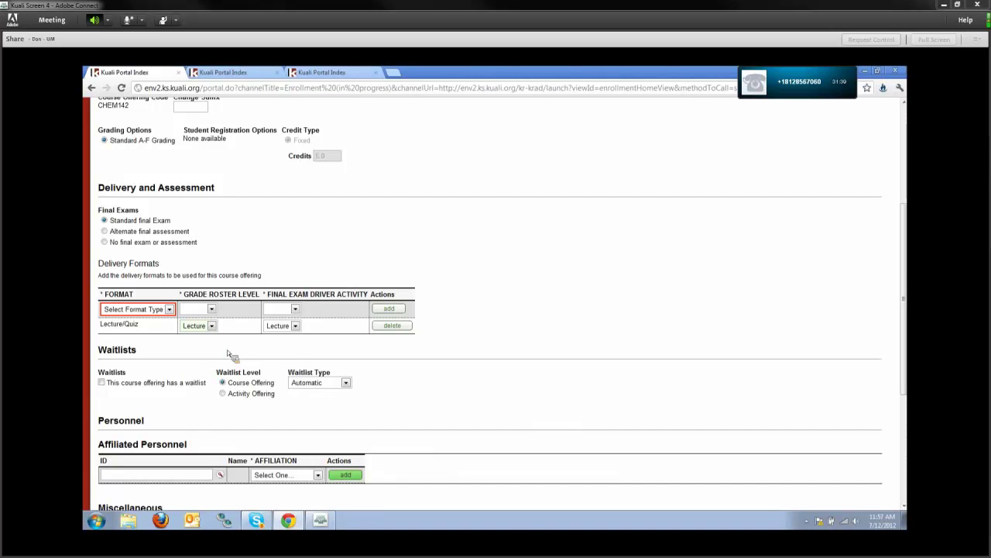
Check the final exam driver activity choices for Lecture/Quiz and set the final exam option to No final exam or assessment.
click(296, 327)
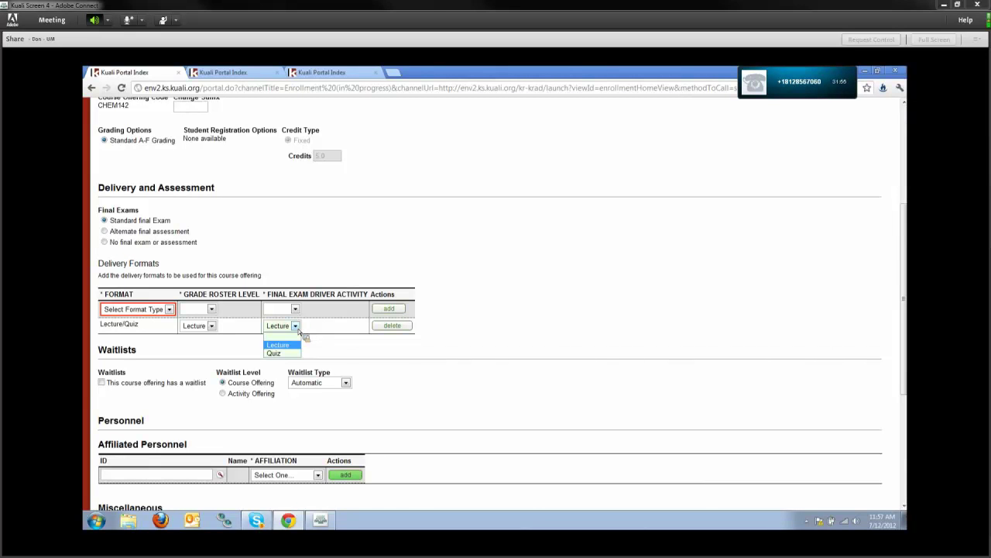
click(214, 356)
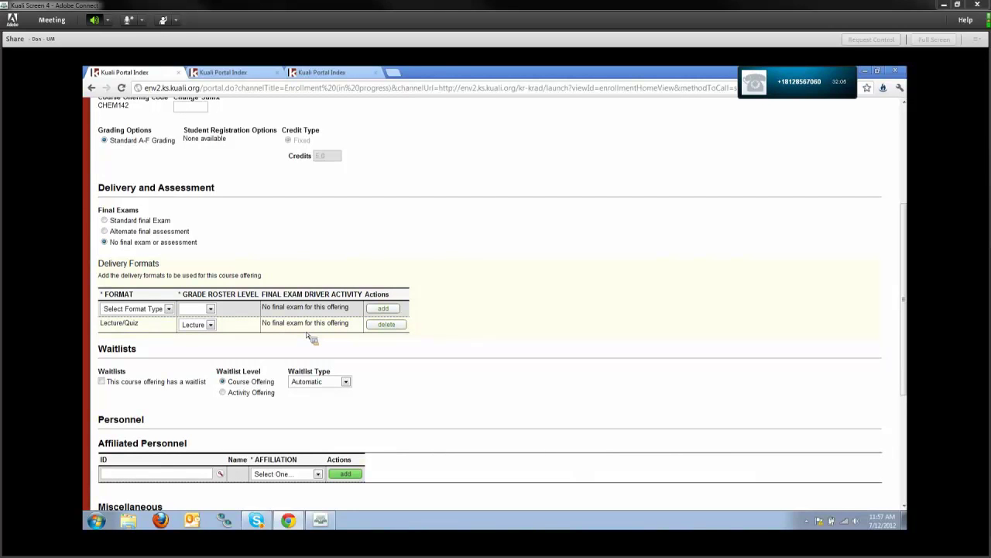
scroll(462, 369, down, 1)
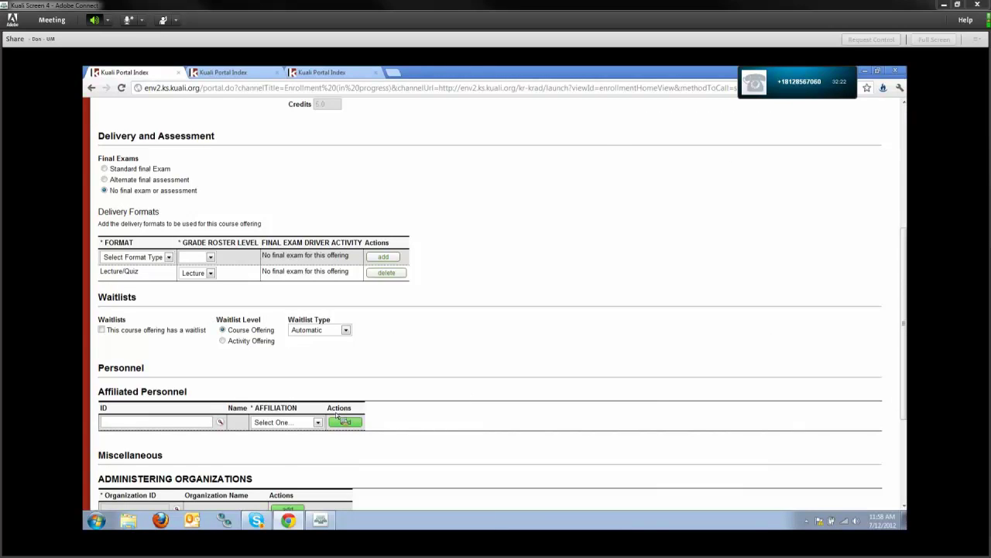
Look up the admin principal and add it to CHEM142's affiliated personnel as Teaching Assistant.
scroll(438, 417, down, 1)
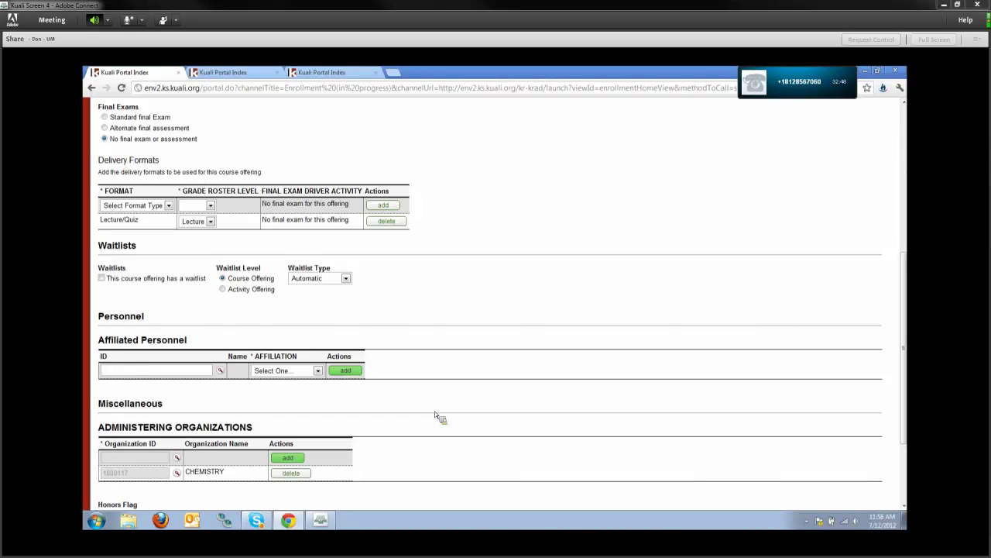
click(220, 370)
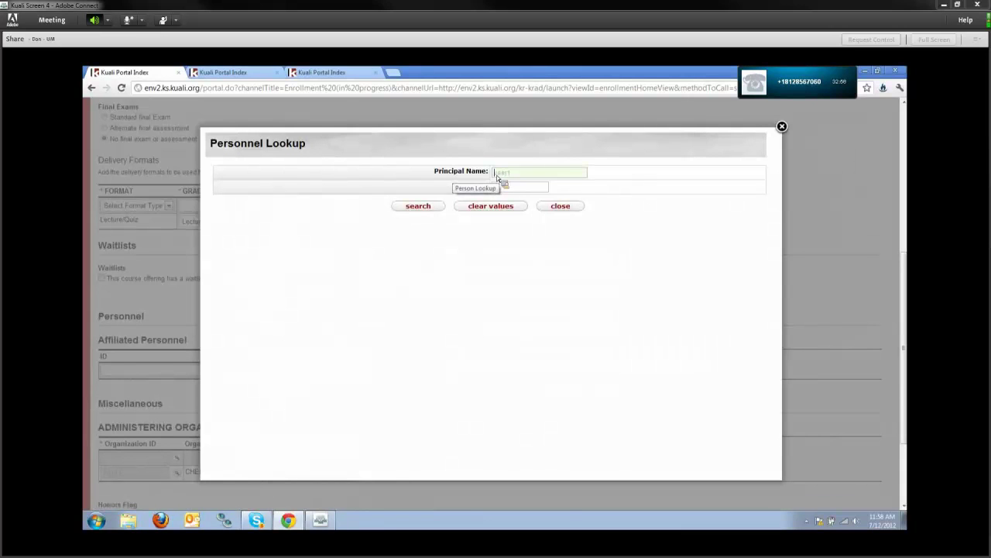
text(admin)
key(Return)
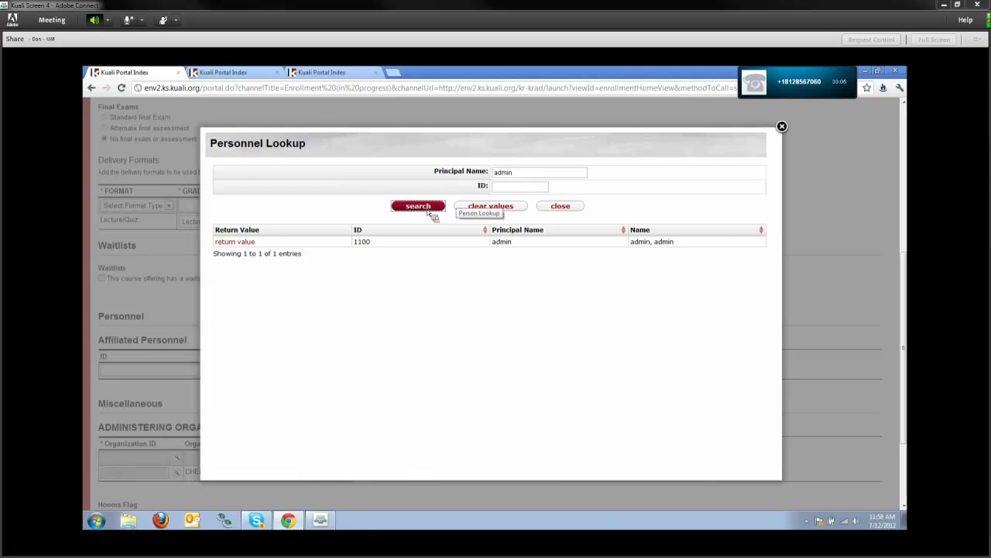
click(234, 242)
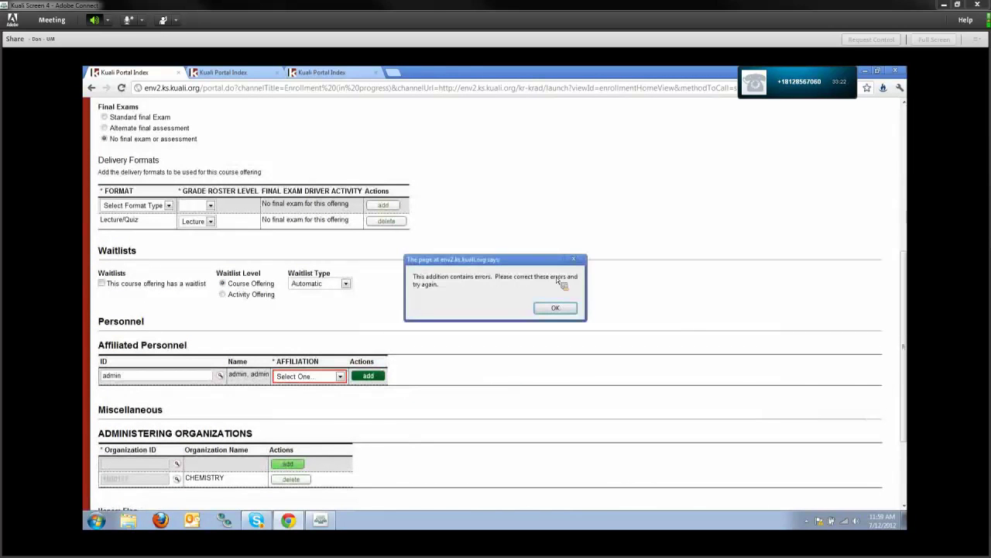
key(Return)
click(333, 377)
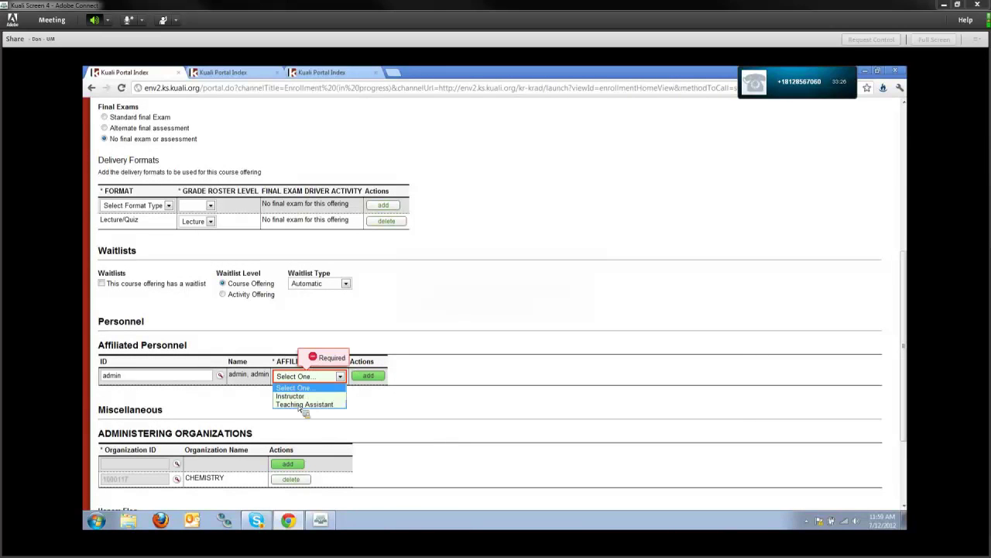
click(303, 404)
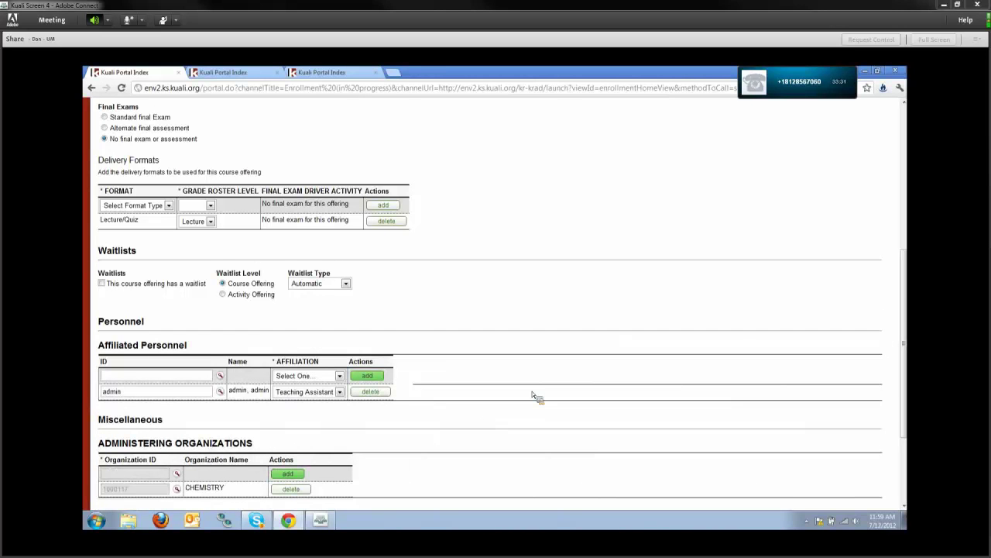
Look at the organization lookup for the administering organizations and close it without choosing an organization.
scroll(532, 368, down, 3)
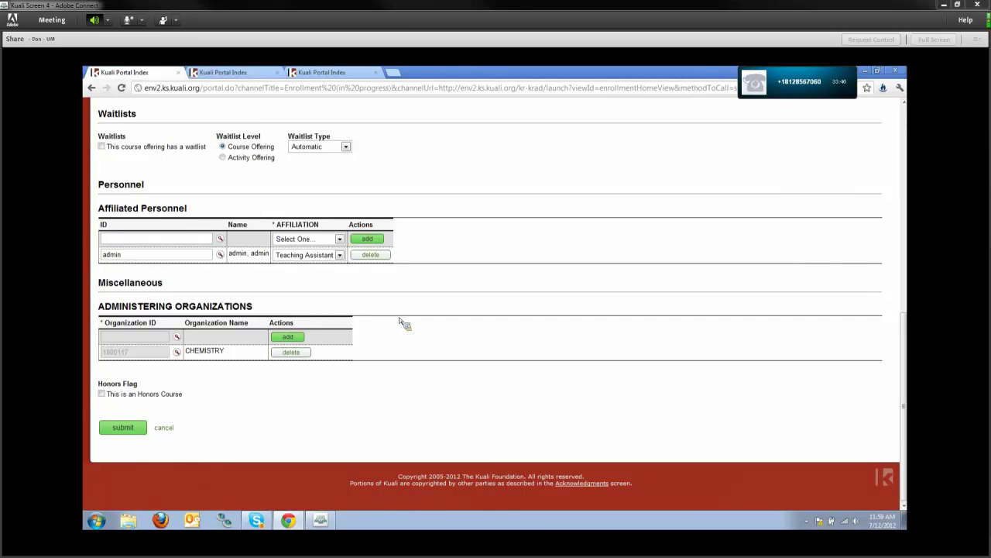
click(609, 482)
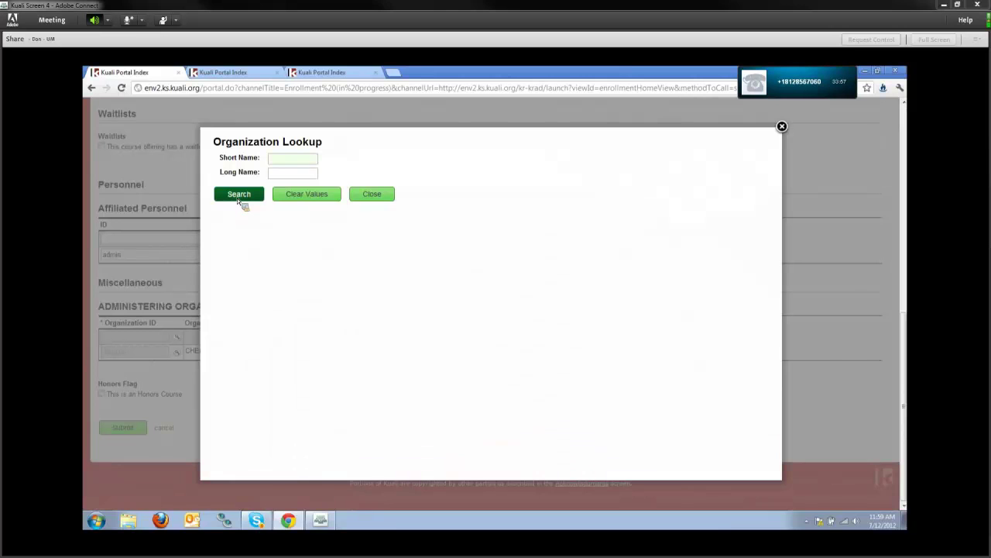
click(358, 197)
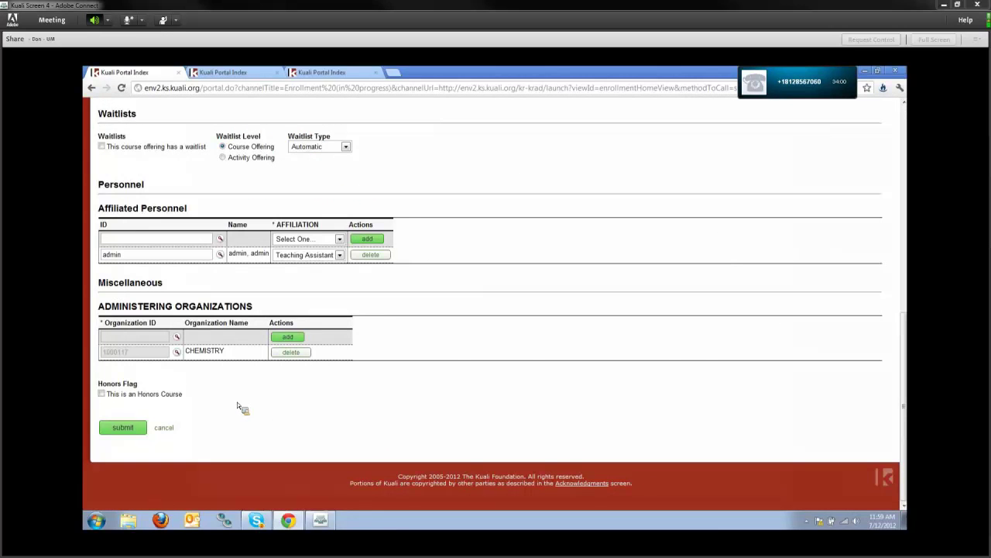
Submit the CHEM142 course offering edits and review the submitted offering from its course information to the honors flag.
click(143, 428)
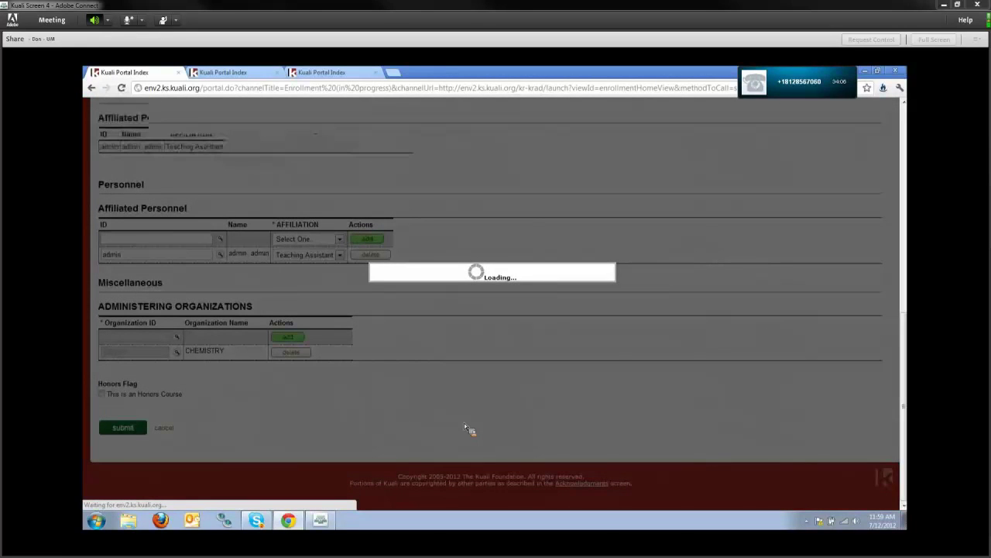
scroll(464, 423, up, 3)
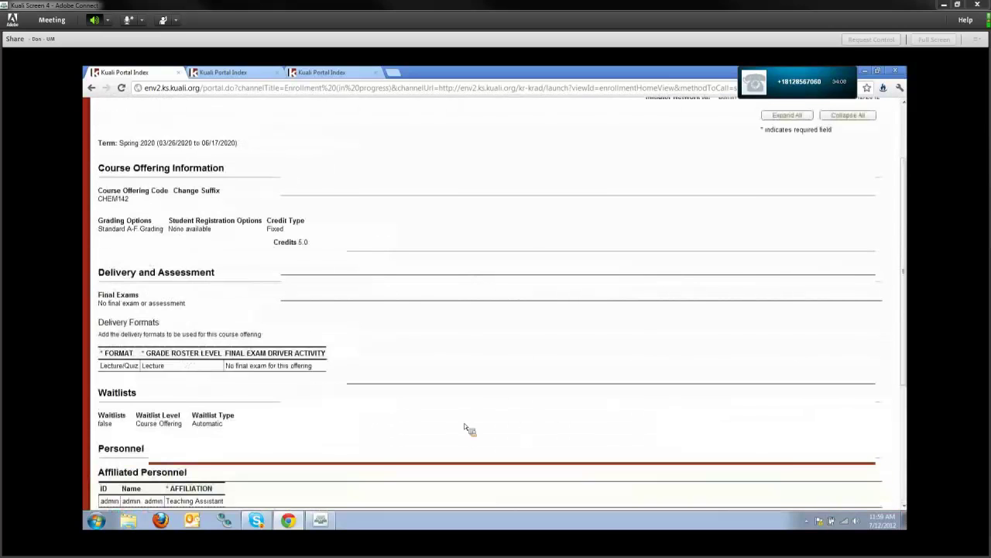
scroll(464, 423, up, 2)
scroll(464, 423, down, 2)
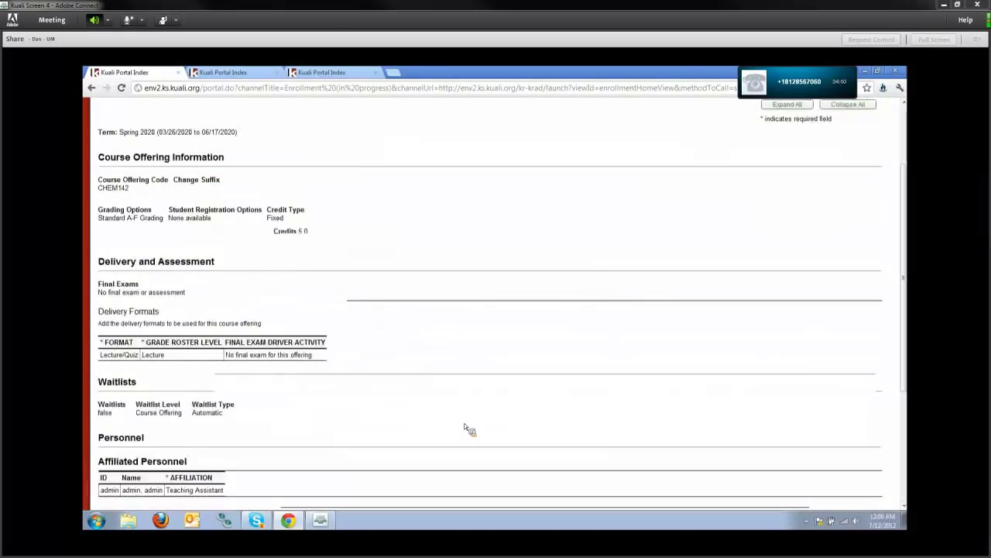
scroll(464, 428, down, 3)
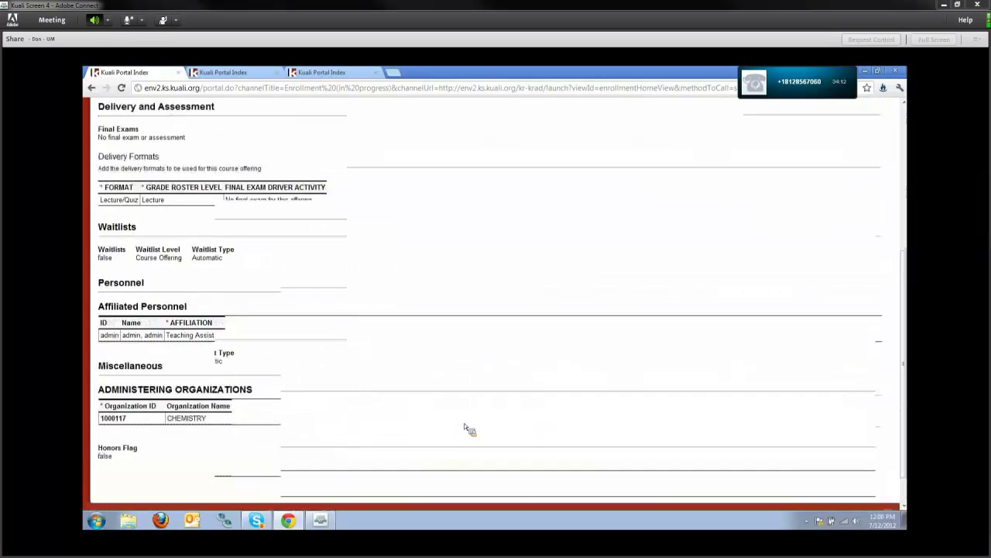
scroll(464, 423, up, 5)
scroll(464, 423, down, 2)
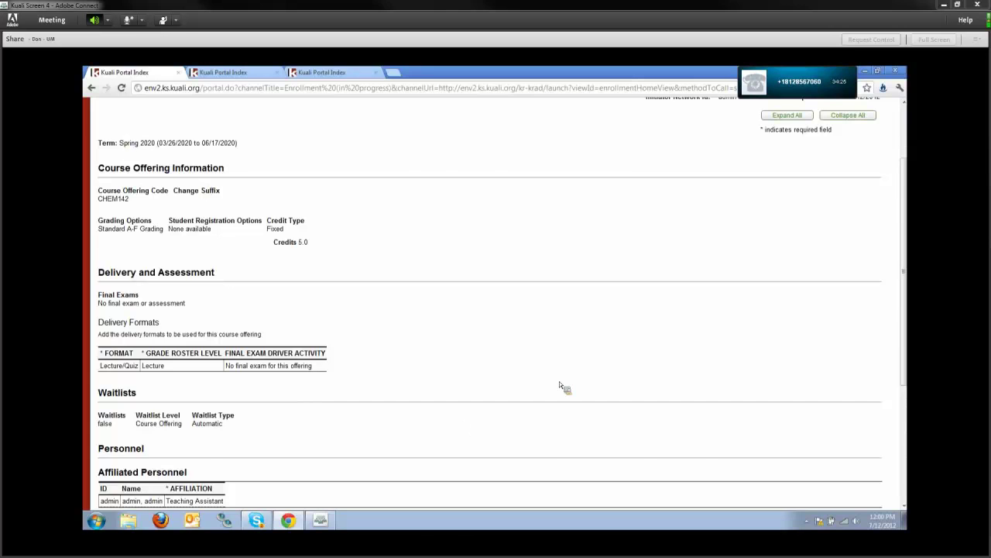
scroll(410, 291, up, 3)
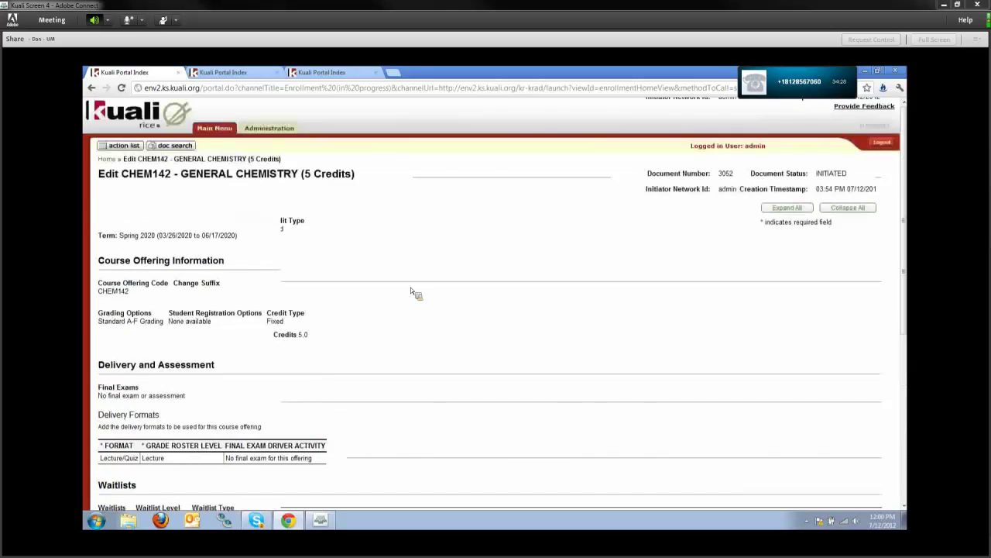
Go to the Enrollment page and open the form for creating a course offering.
click(222, 137)
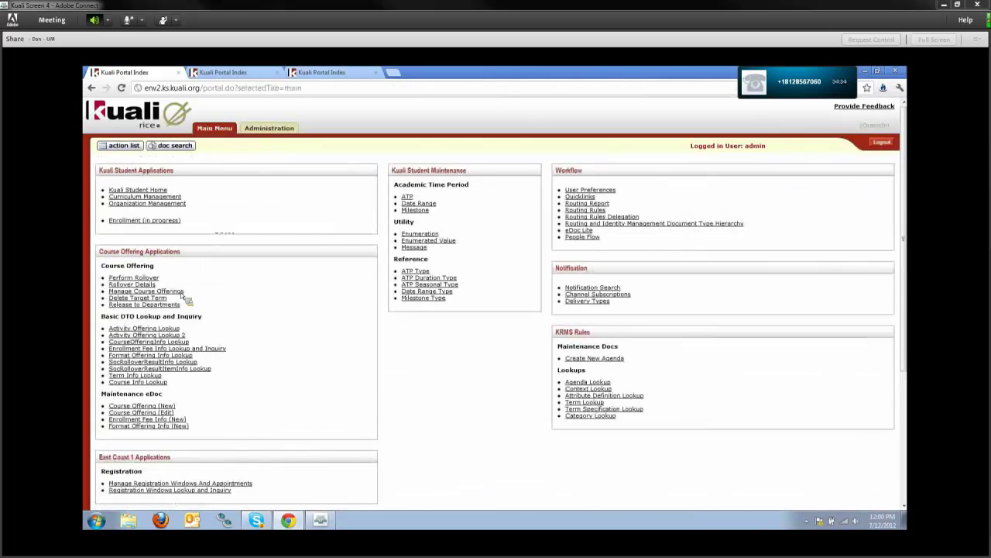
click(176, 292)
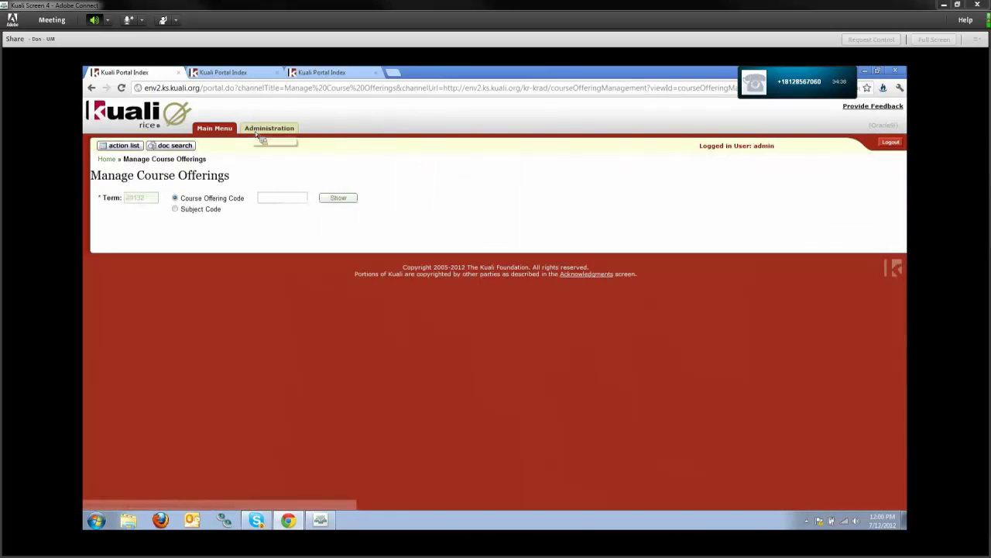
click(205, 132)
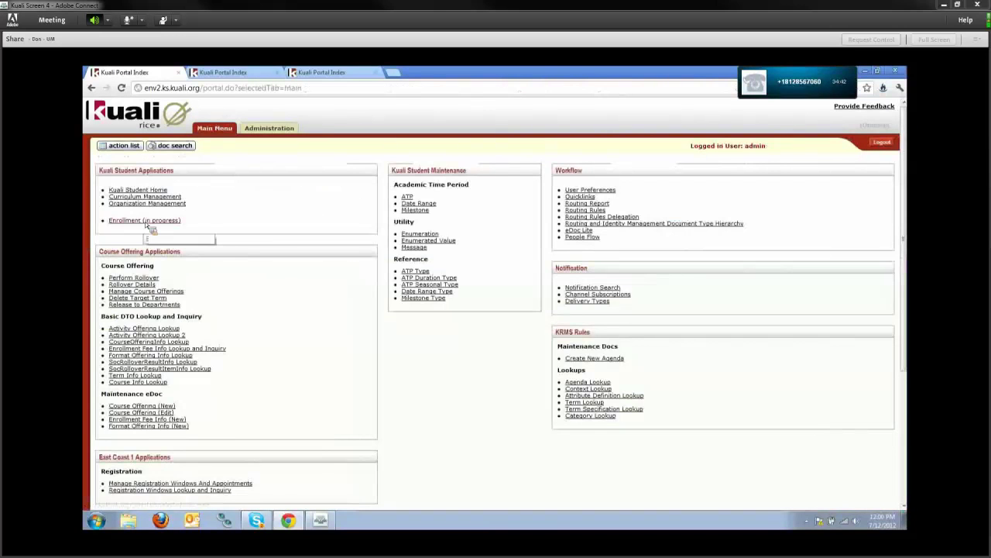
click(145, 221)
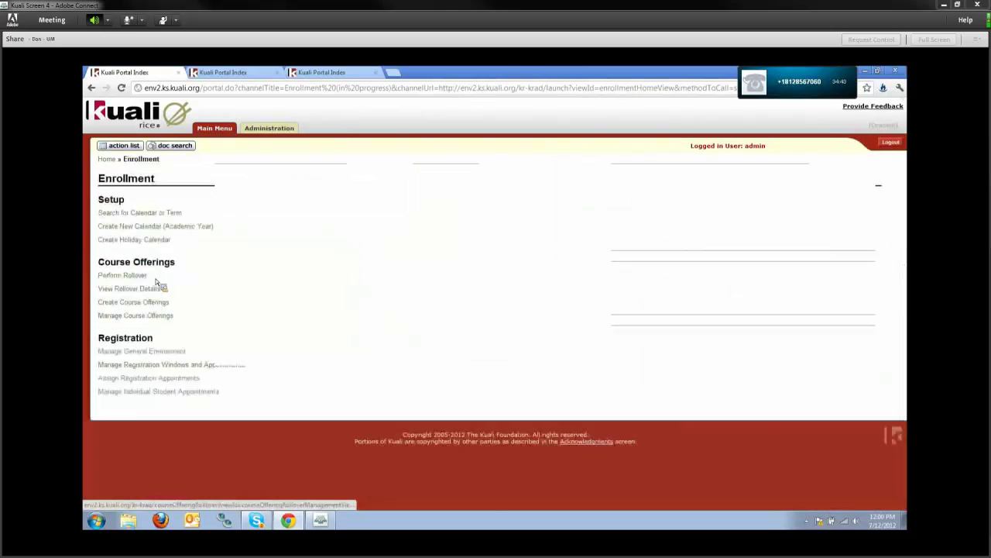
click(152, 303)
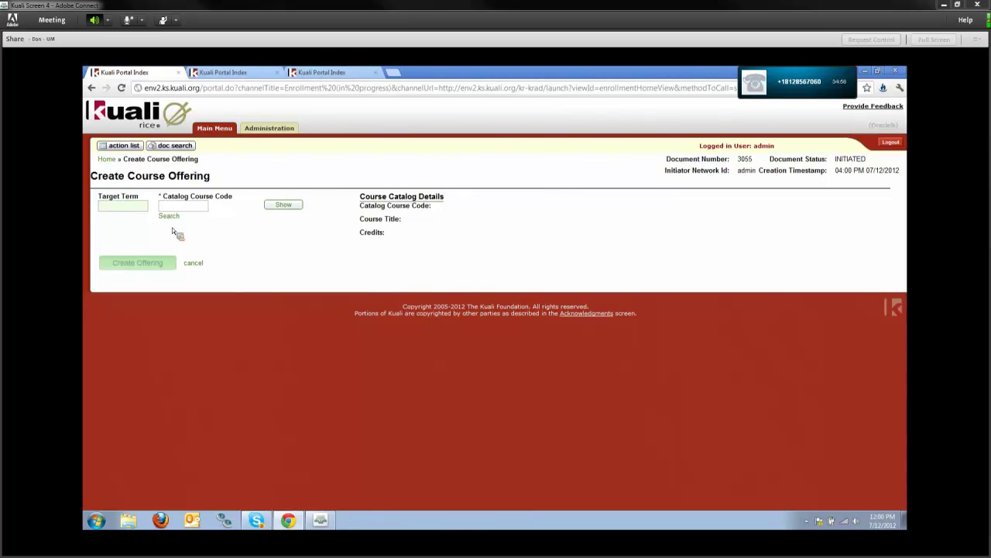
Enter target term 20202 and catalog course code NURS 599, and show the course's catalog details.
text(20202)
click(183, 207)
text(NURS 599)
click(292, 208)
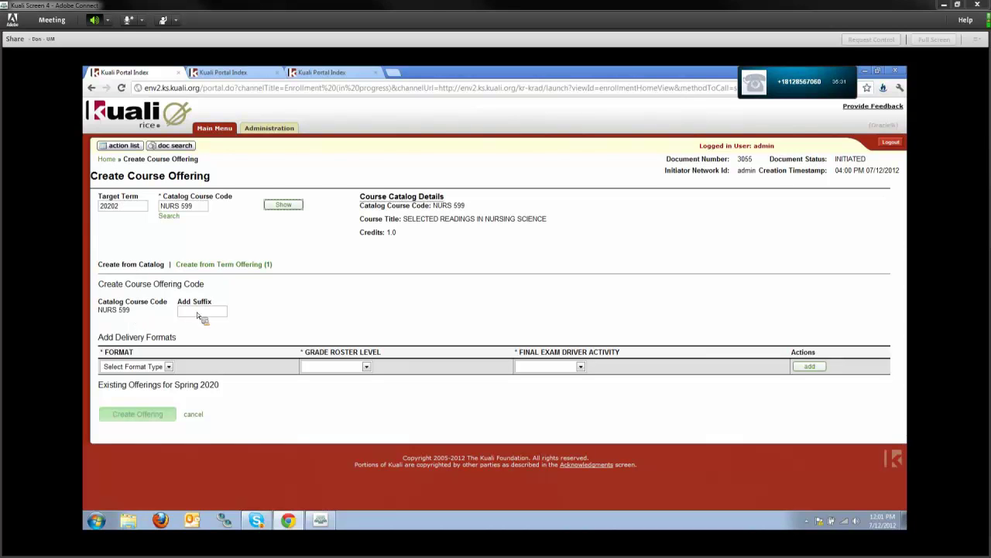
Add a Seminar delivery format with Seminar as grade roster level and final exam driver, and create the NURS 599 offering.
click(168, 367)
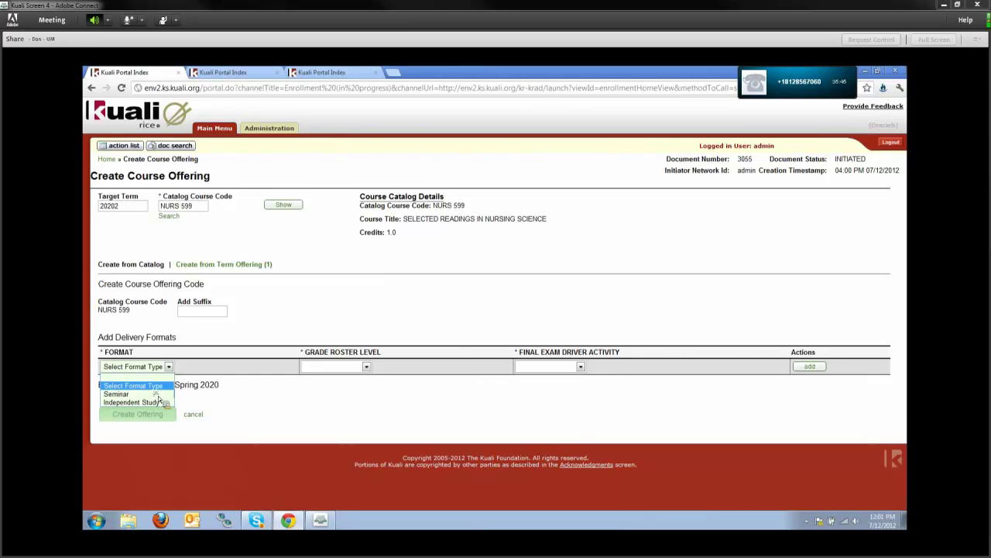
click(116, 393)
click(366, 367)
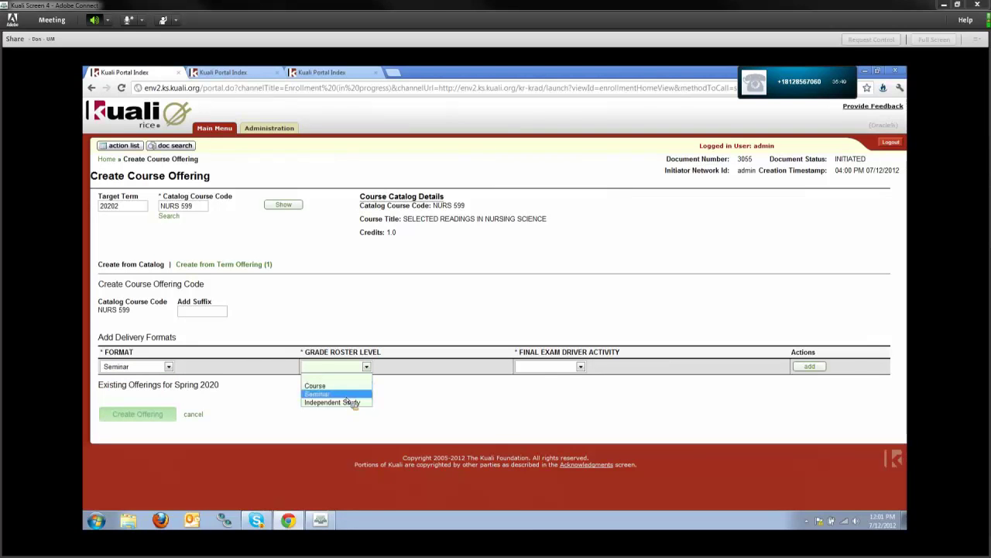
click(346, 396)
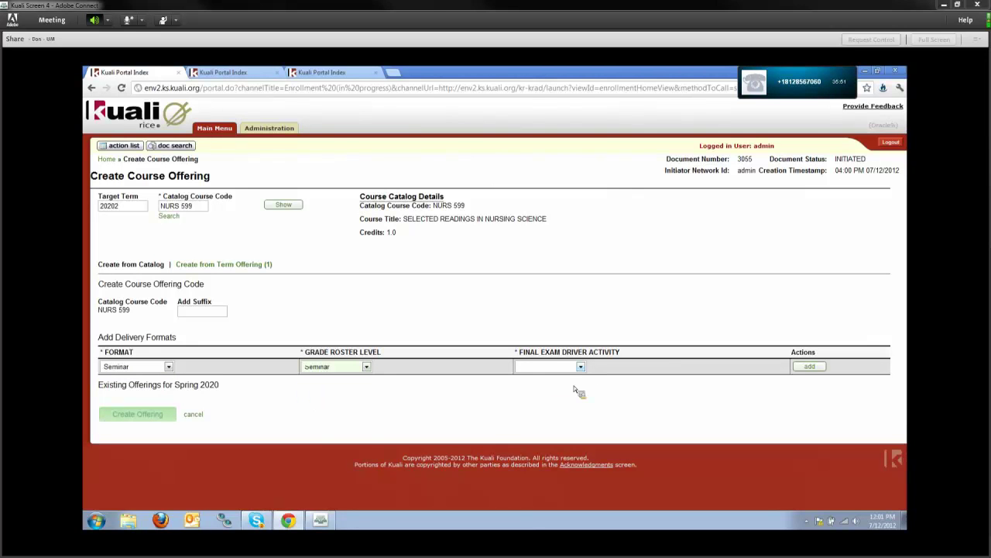
click(809, 366)
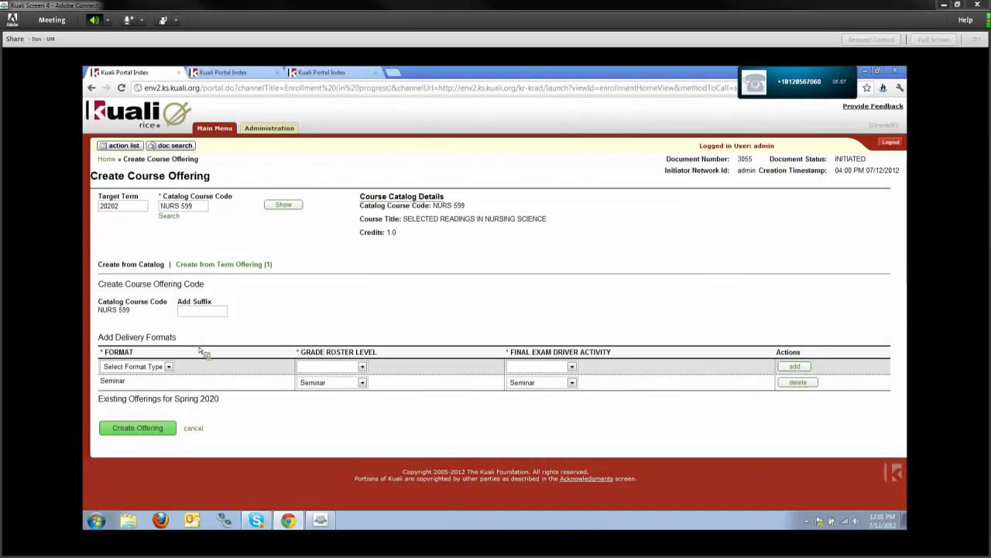
click(168, 366)
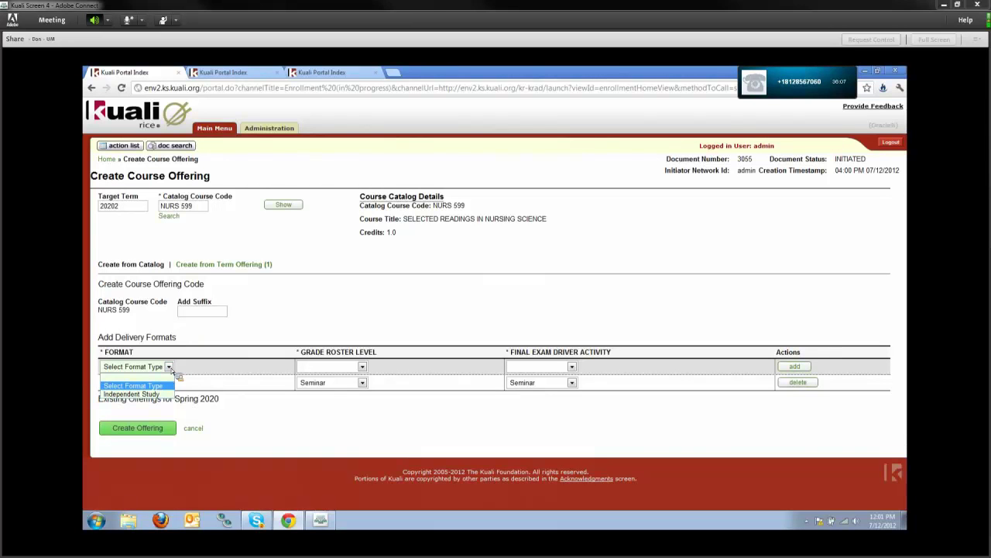
click(147, 393)
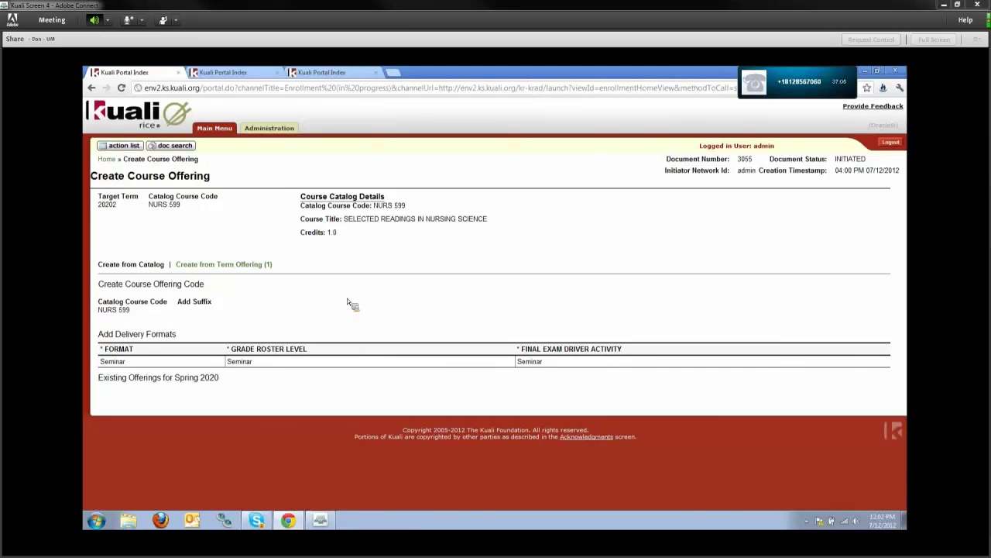
Go to Manage Course Offerings and show the NURS 599 course offering for term 20202.
click(270, 127)
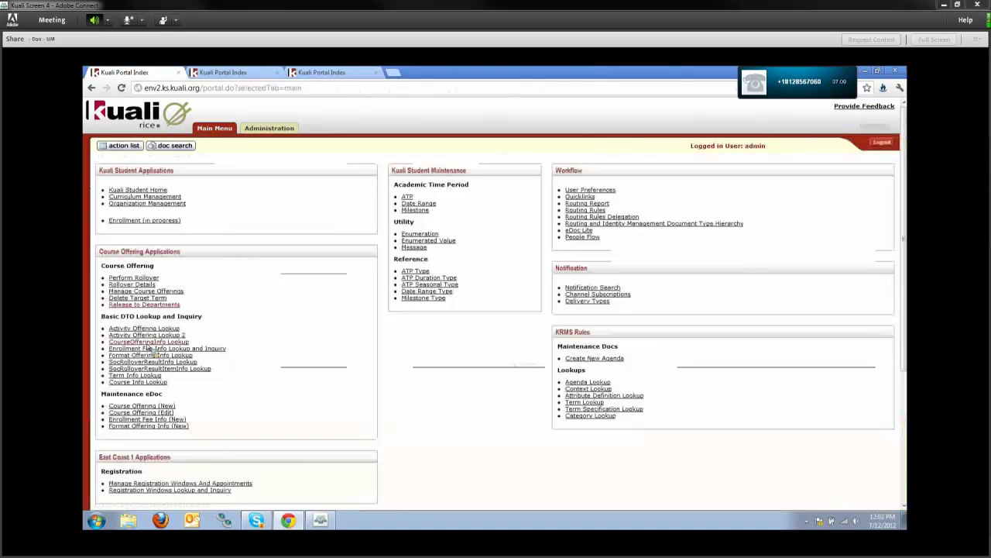
click(145, 291)
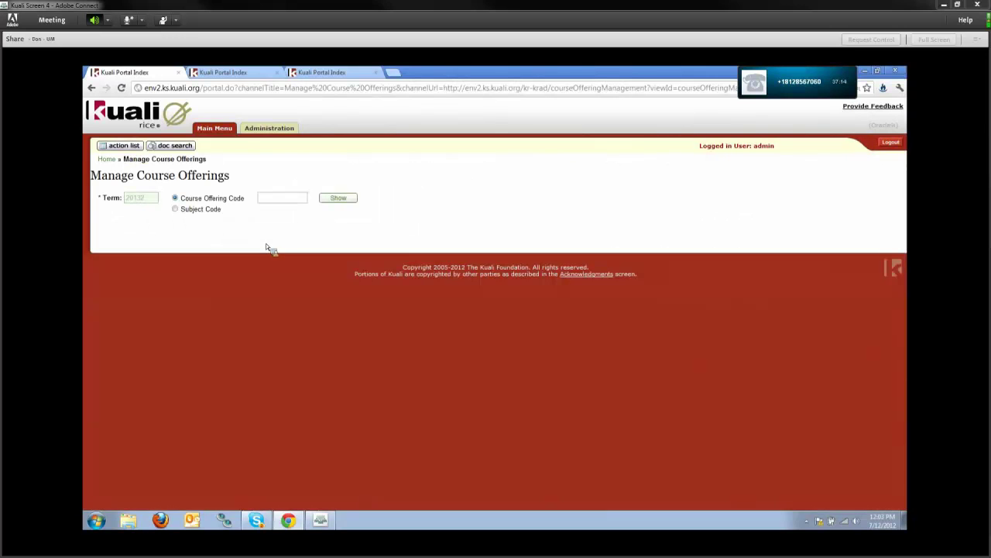
click(157, 198)
text(20202)
click(298, 203)
text(NUR)
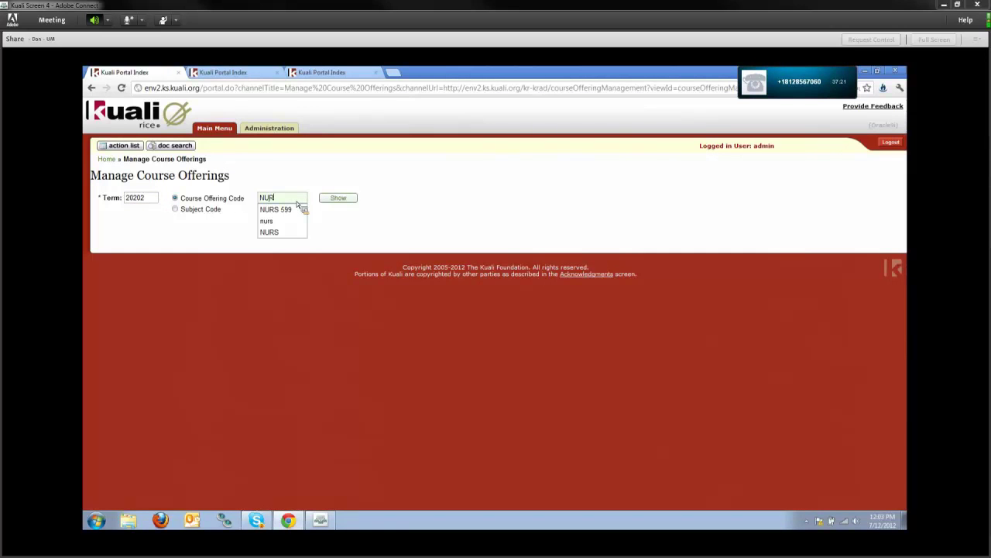
click(295, 209)
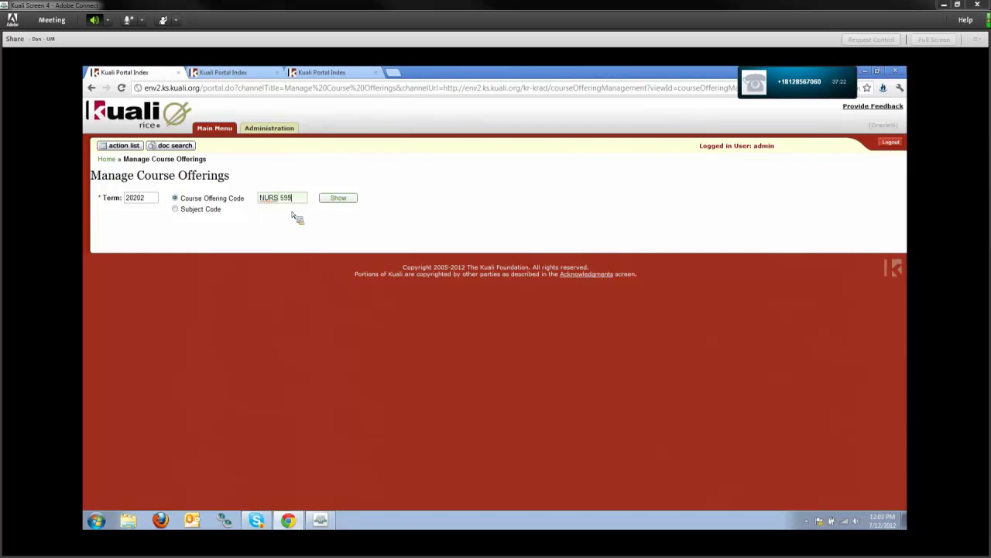
key(Return)
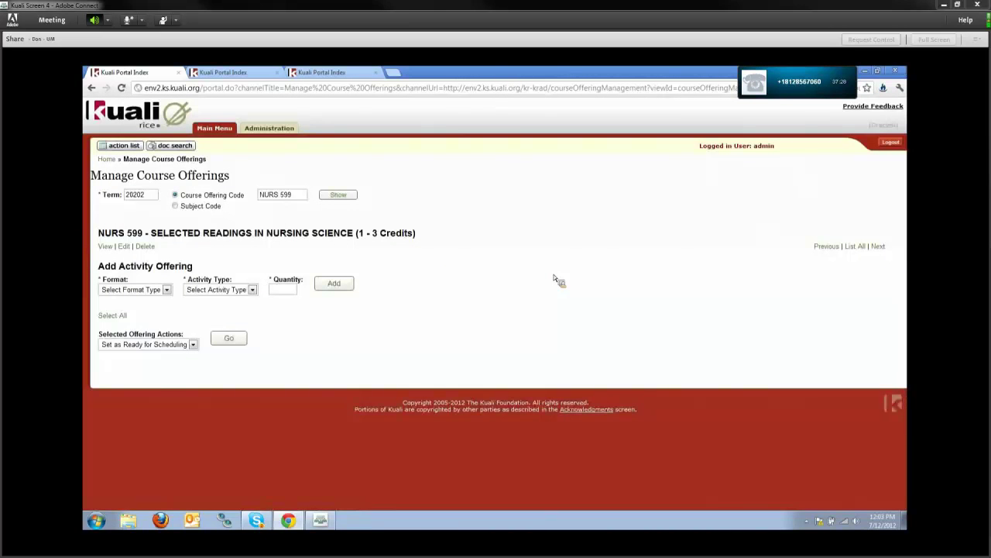
Add 10 activity offerings to NURS 599 with format Seminar and activity type Seminar.
click(167, 312)
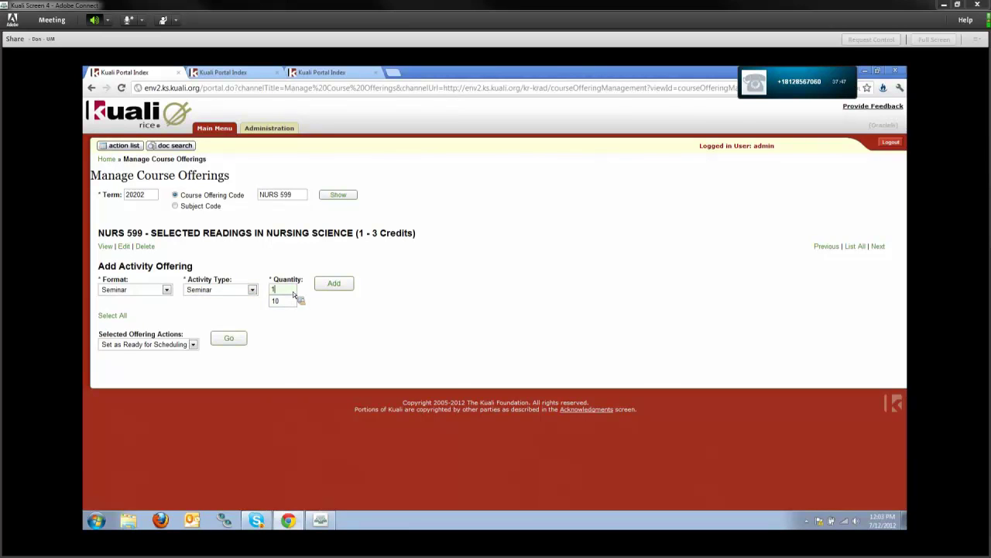
text(0)
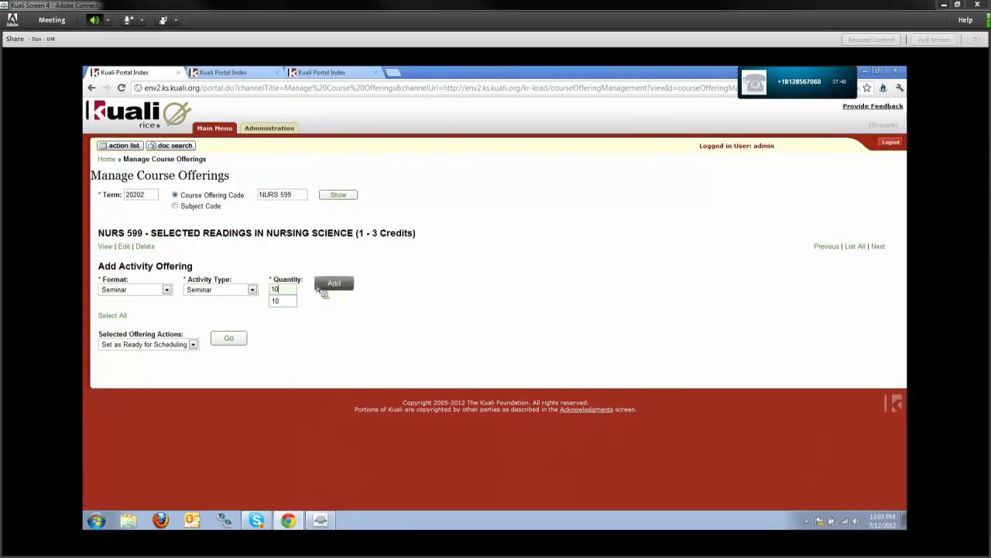
click(329, 284)
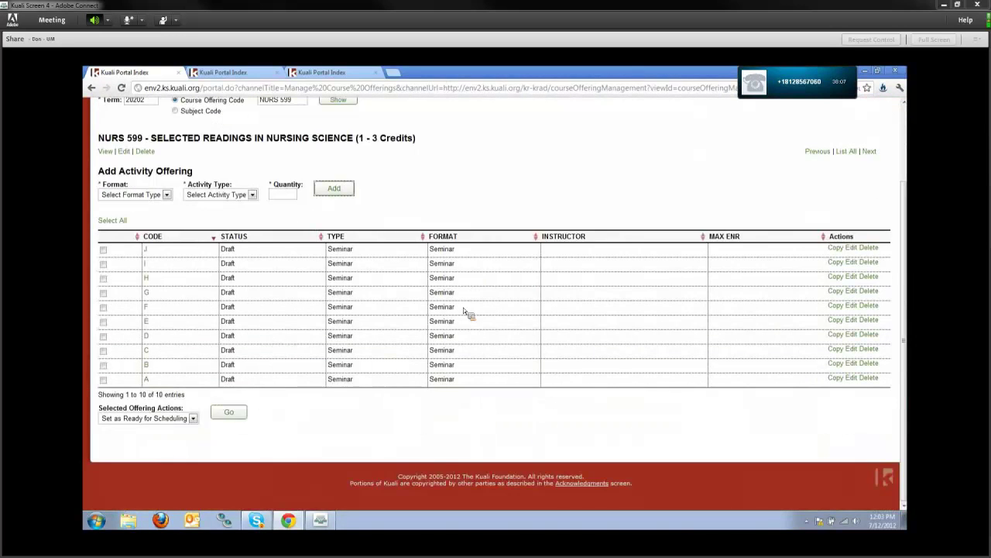
View the details of NURS 599 activity offering J, and close them.
click(146, 249)
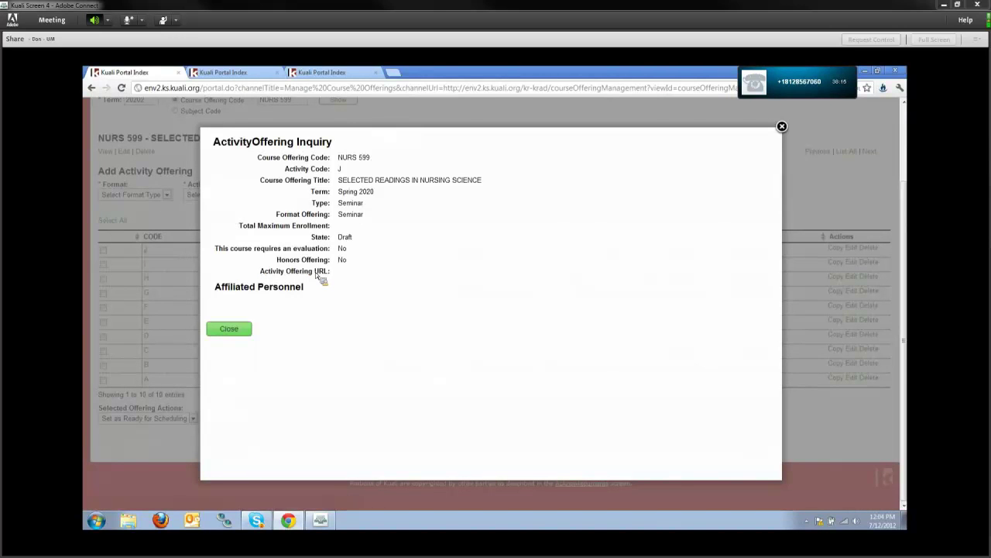
key(Escape)
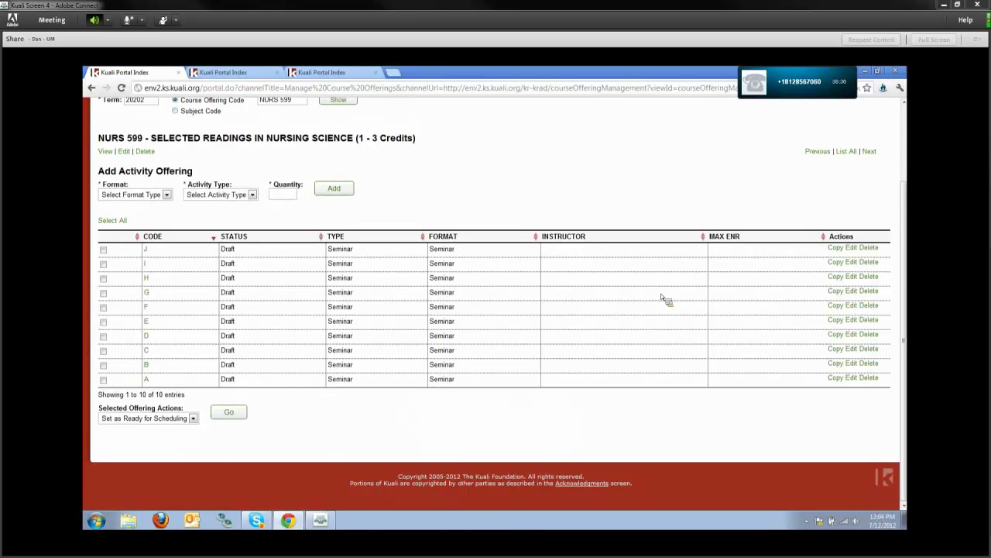
Copy NURS 599 activity offering J, and delete the copy K.
click(837, 249)
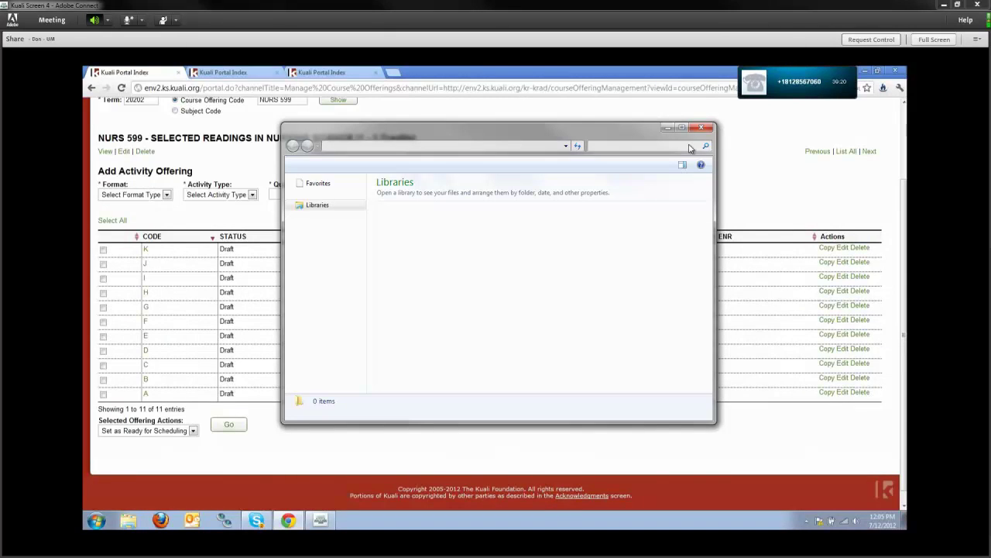
click(861, 248)
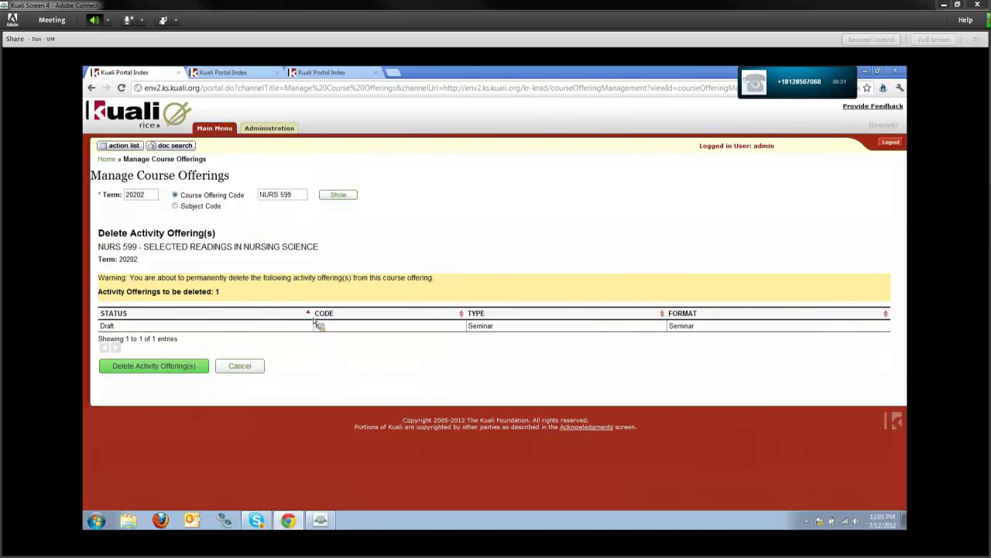
click(190, 371)
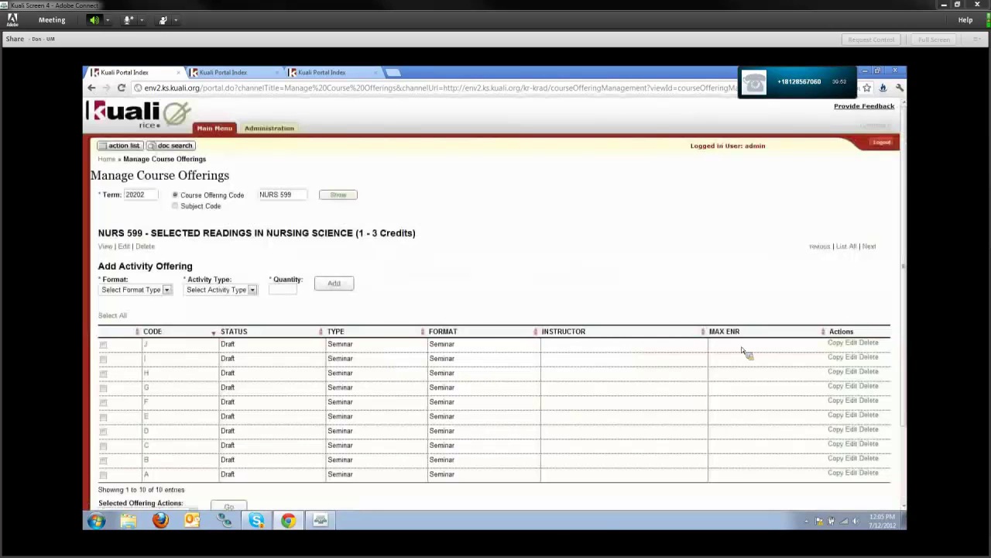
Open NURS 599 activity offering J for editing and set its total maximum enrollment to 25.
scroll(855, 247, down, 3)
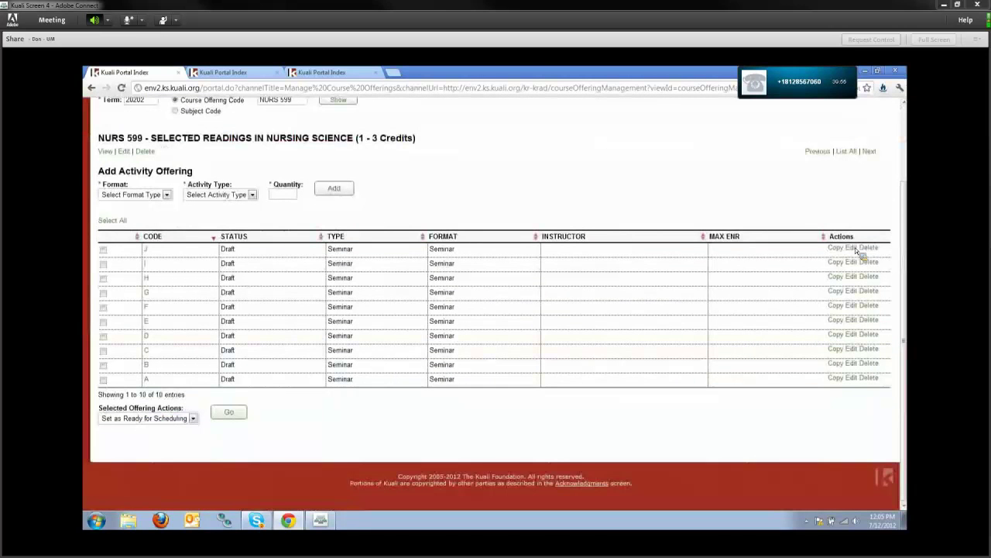
click(855, 247)
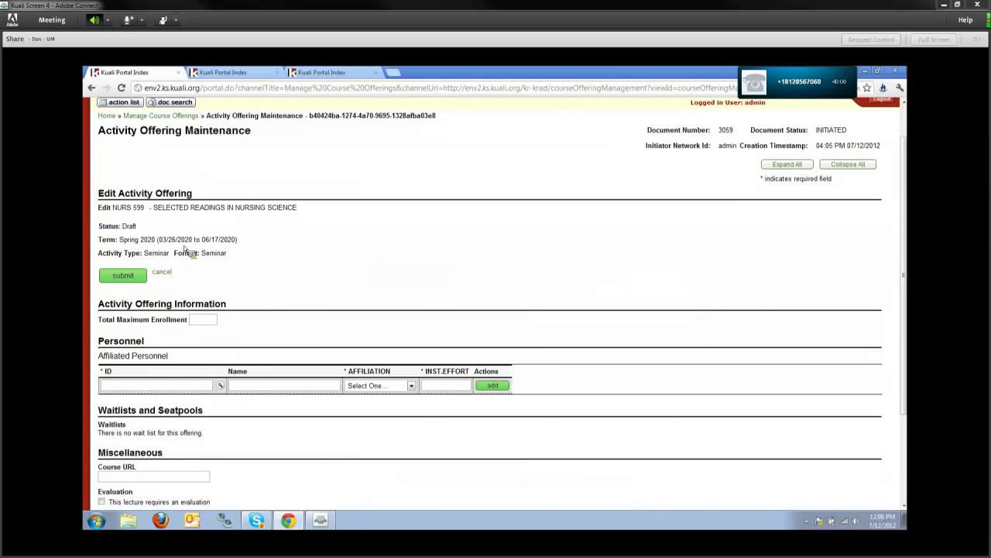
scroll(240, 248, down, 3)
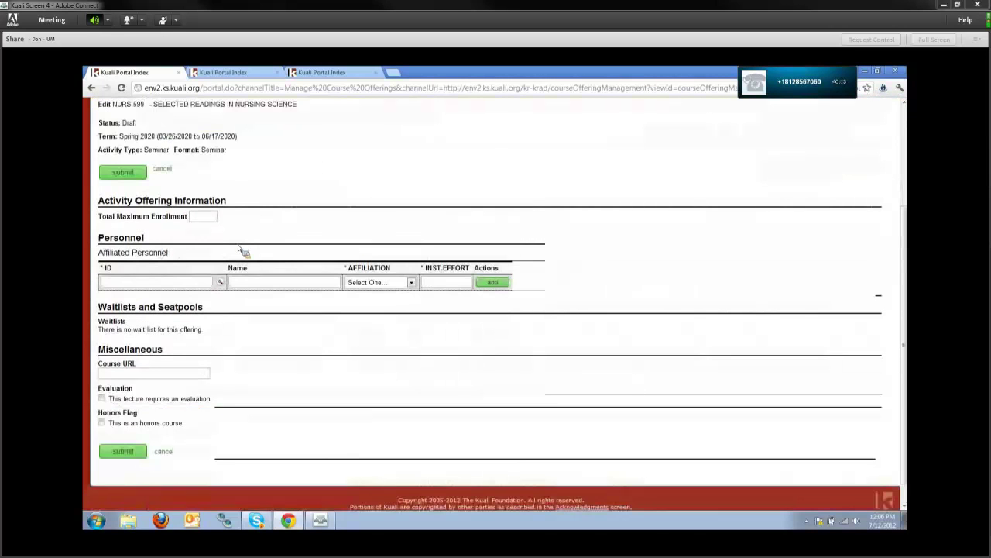
click(214, 217)
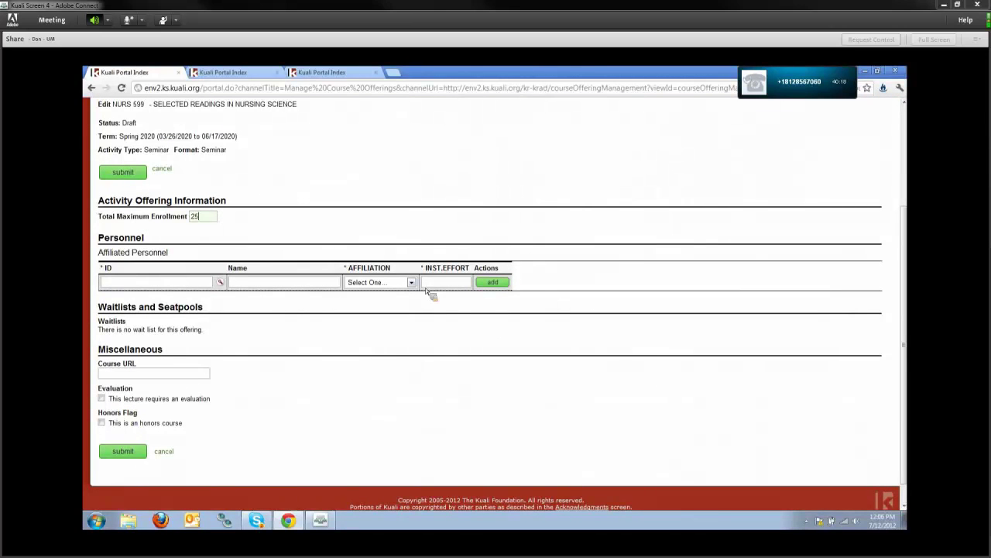
Look up the principal name admin and add it to the affiliated personnel as Instructor with an instructional effort of 100.
click(220, 283)
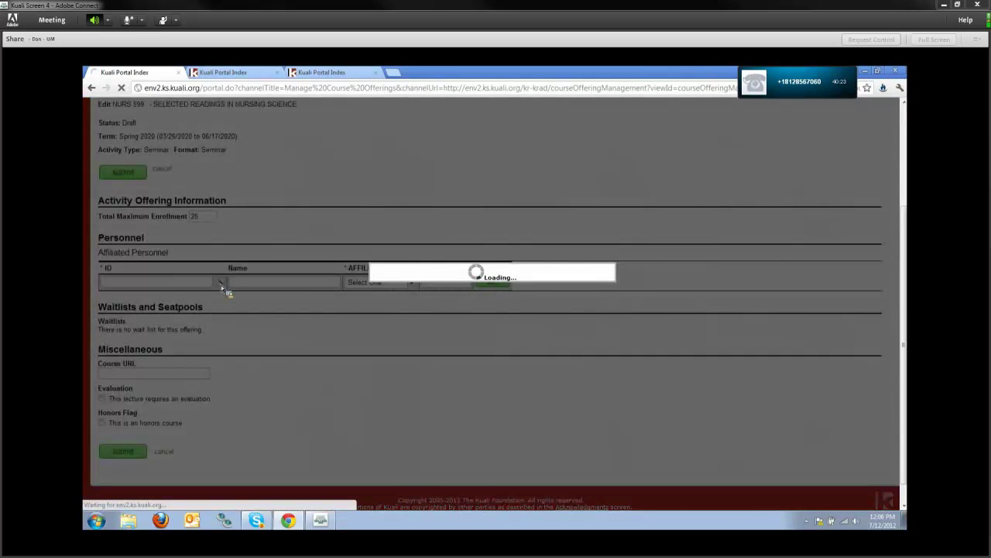
text(ad)
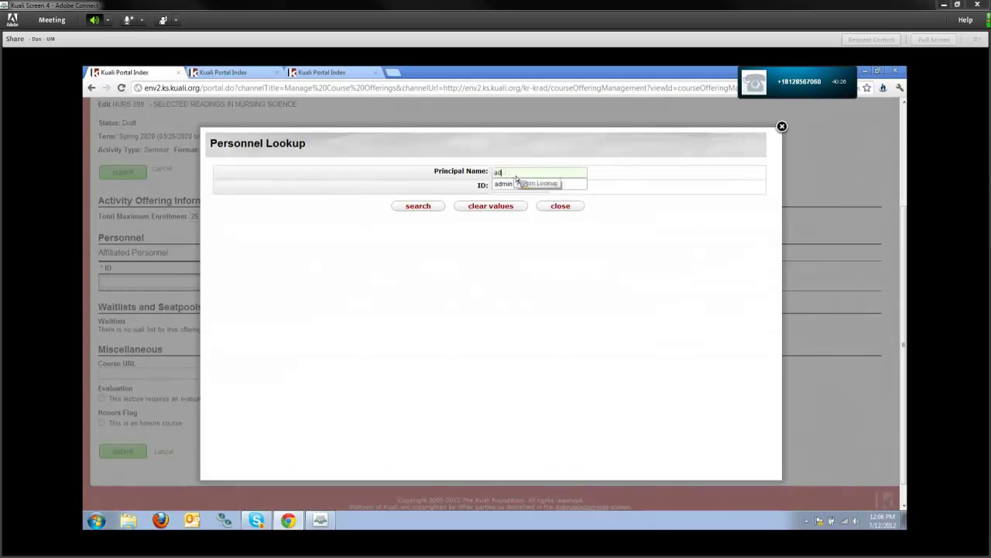
key(Down)
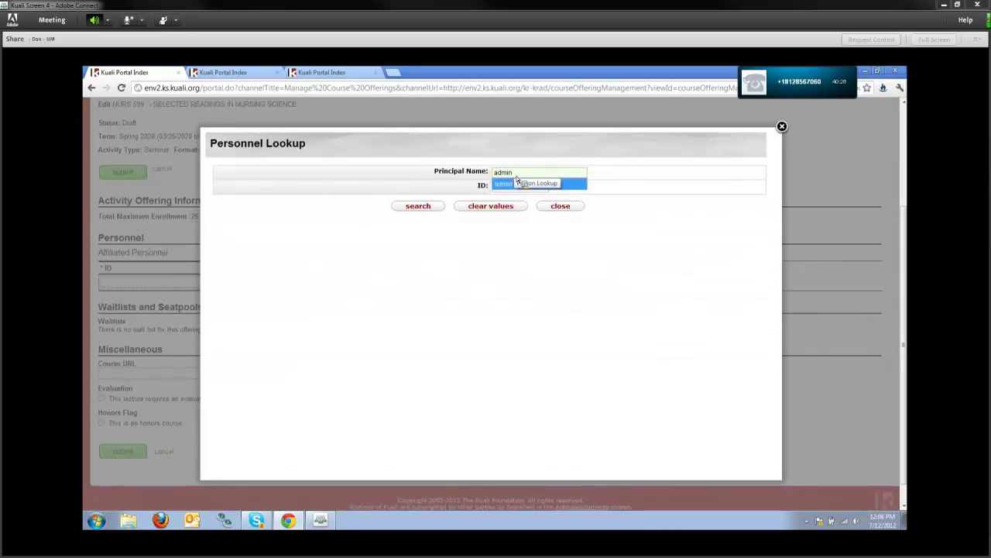
click(417, 205)
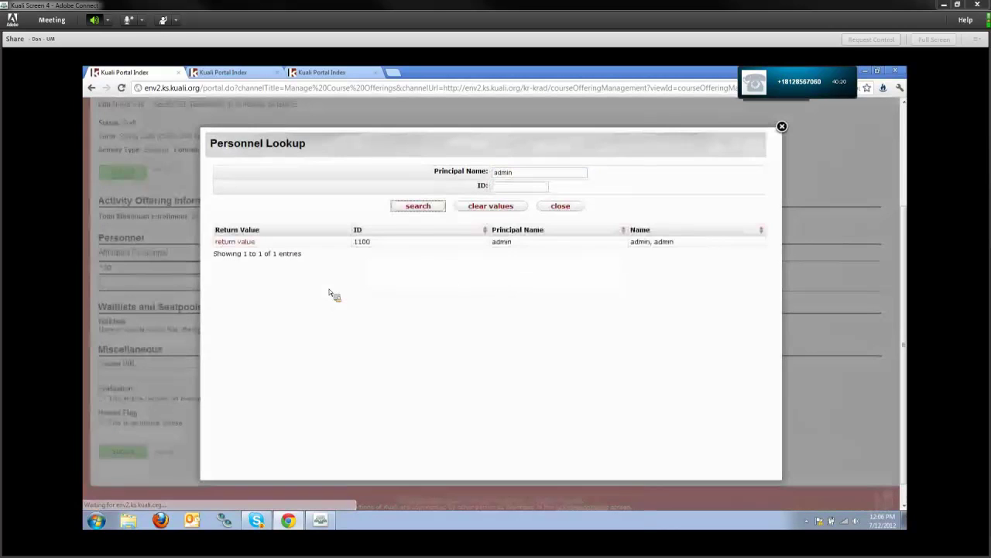
click(232, 242)
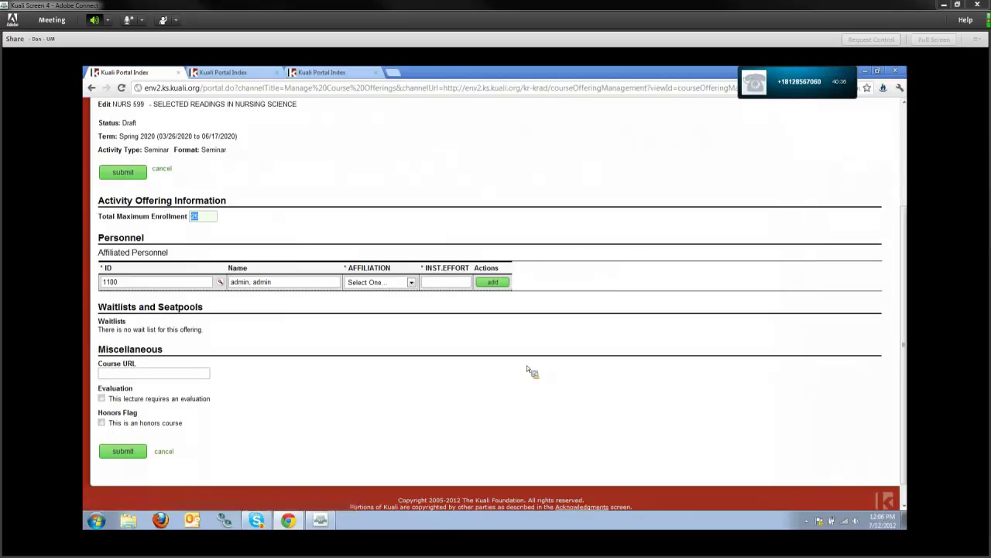
click(407, 299)
click(444, 282)
text(100)
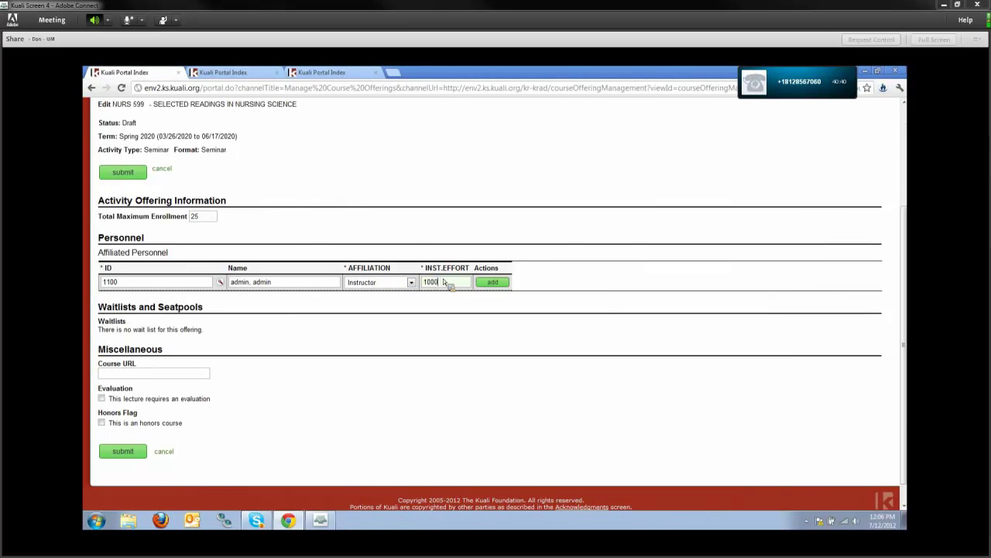
click(504, 280)
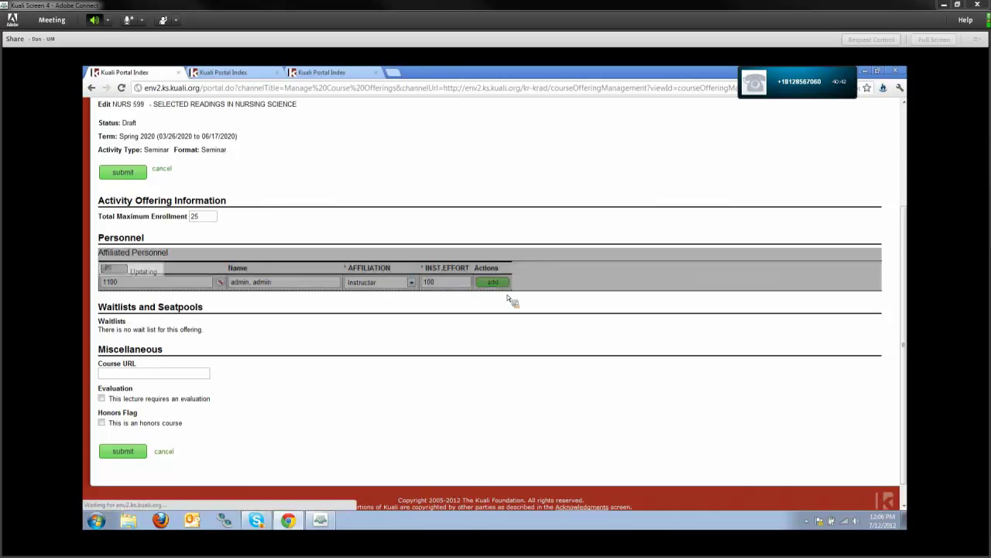
Mark the activity offering as requiring an evaluation, and submit the edit.
scroll(297, 385, down, 1)
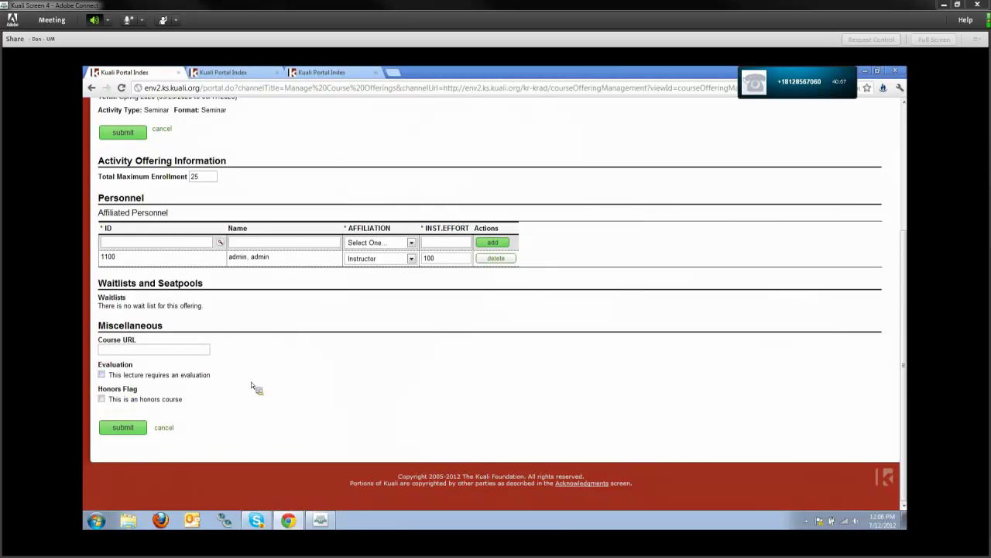
click(101, 375)
key(Return)
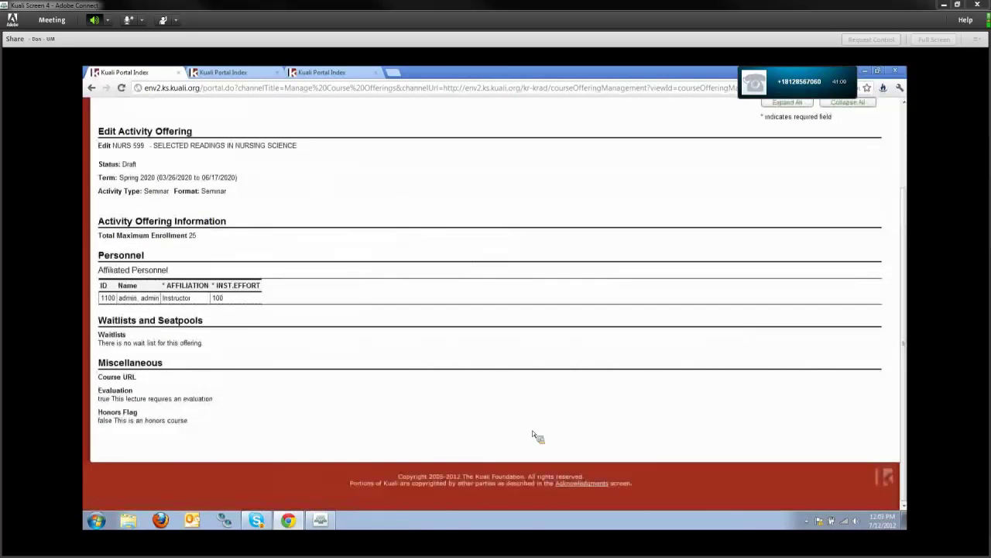
Return to Manage Course Offerings, show NURS 599 for term 20202, and copy activity offering J.
scroll(532, 430, up, 2)
click(217, 131)
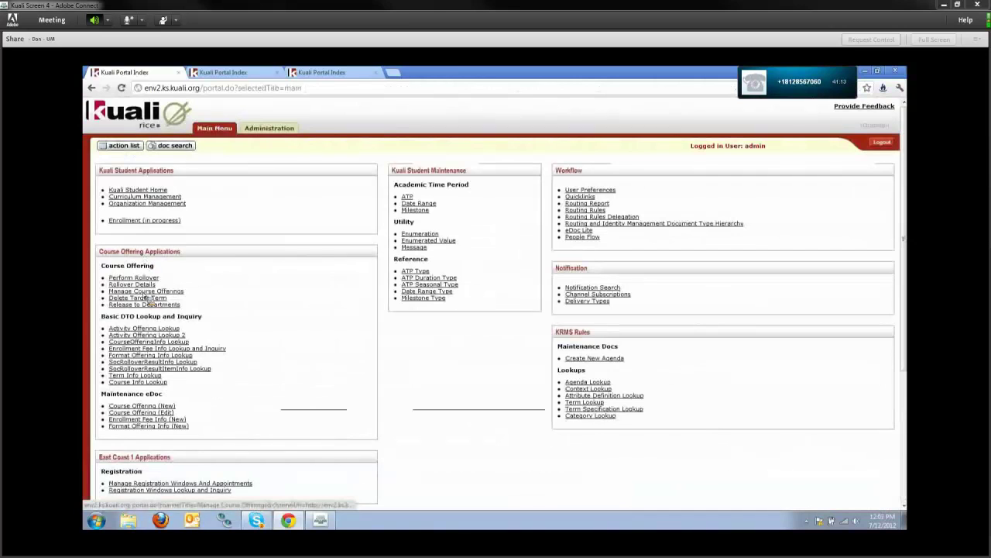
click(147, 292)
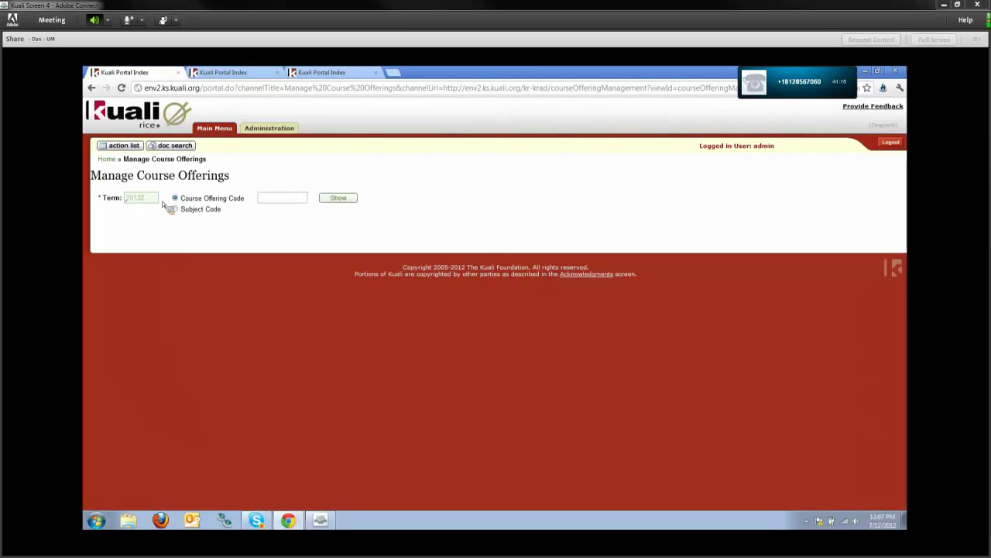
click(155, 200)
text(202)
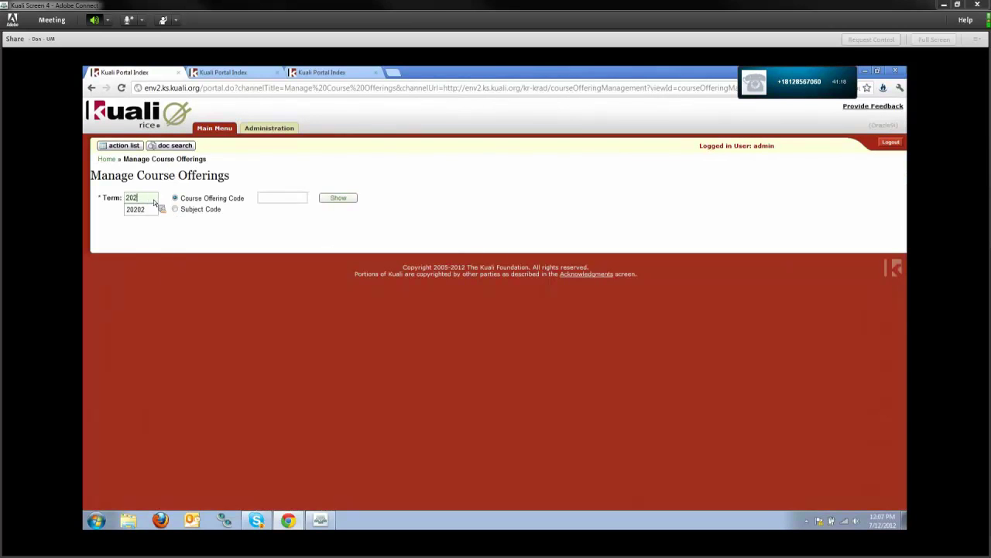
click(154, 208)
click(261, 199)
text(NUR)
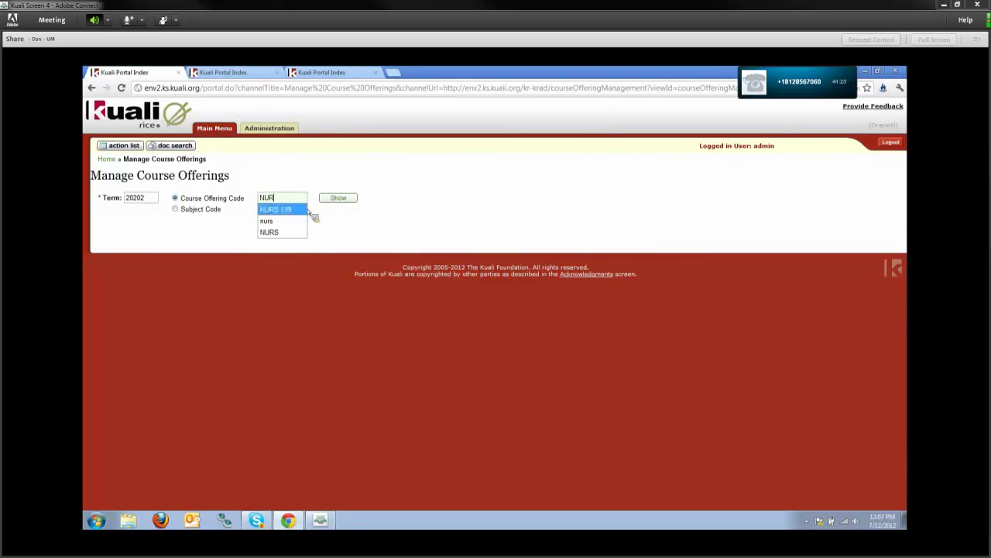
click(302, 209)
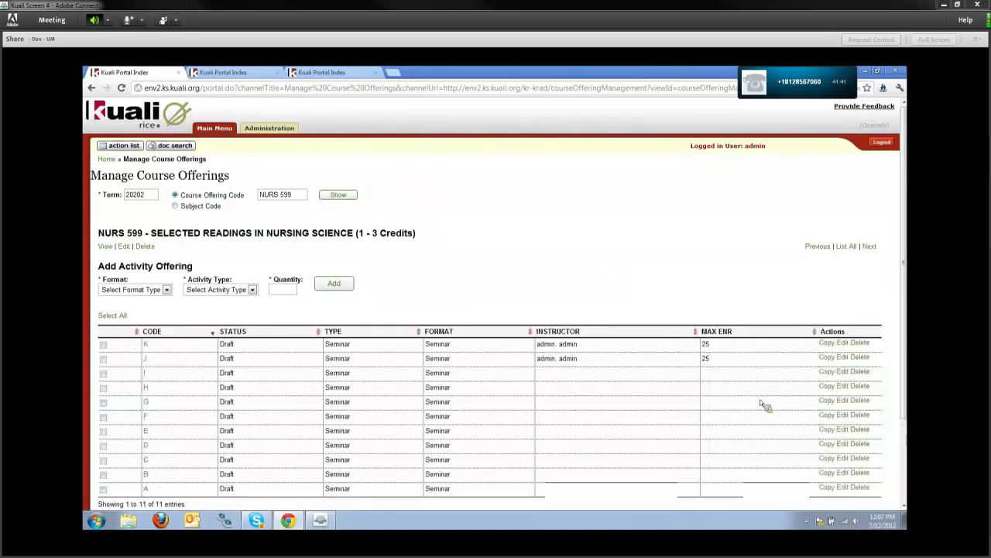
Delete the NURS 599 activity offerings D, E, F and G together.
scroll(759, 399, down, 2)
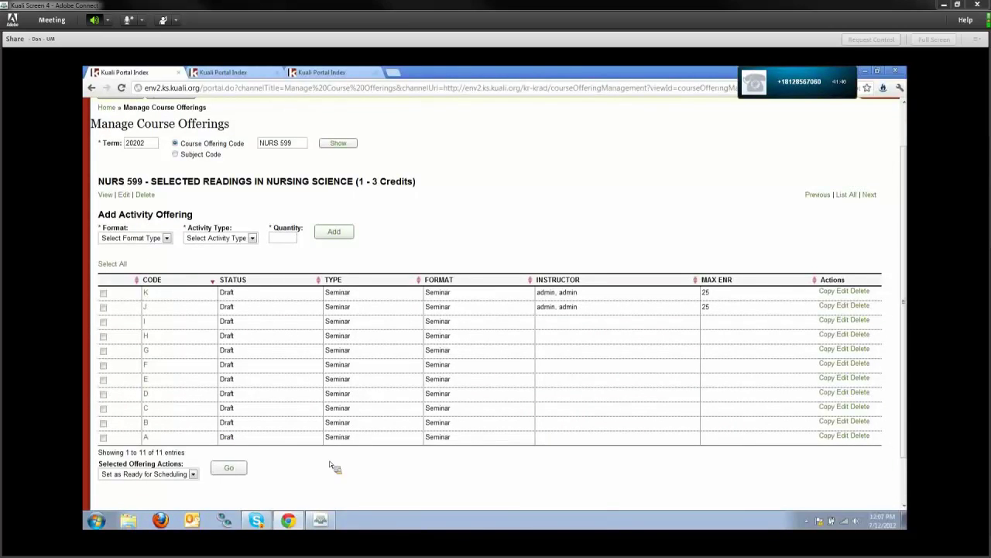
click(103, 394)
click(179, 475)
click(183, 463)
click(227, 469)
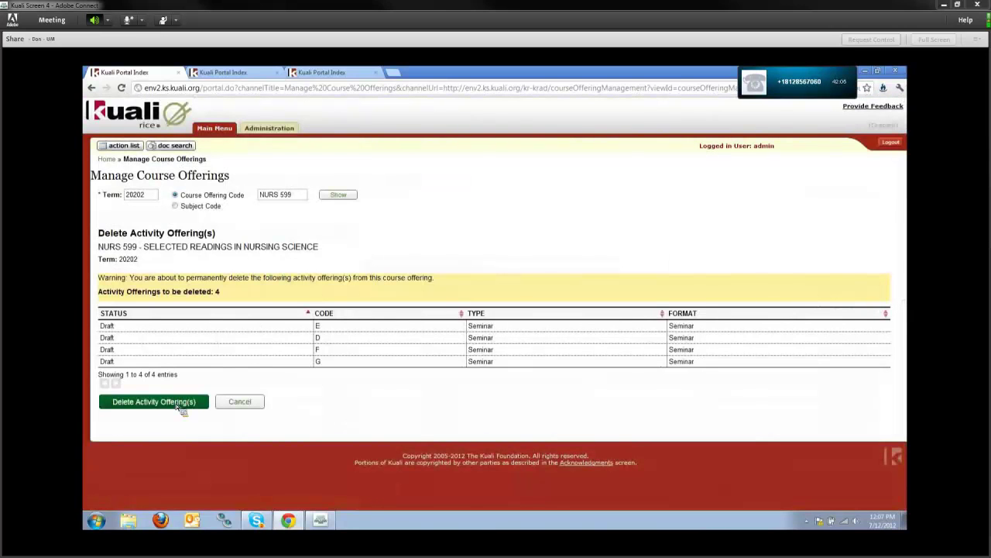
click(178, 402)
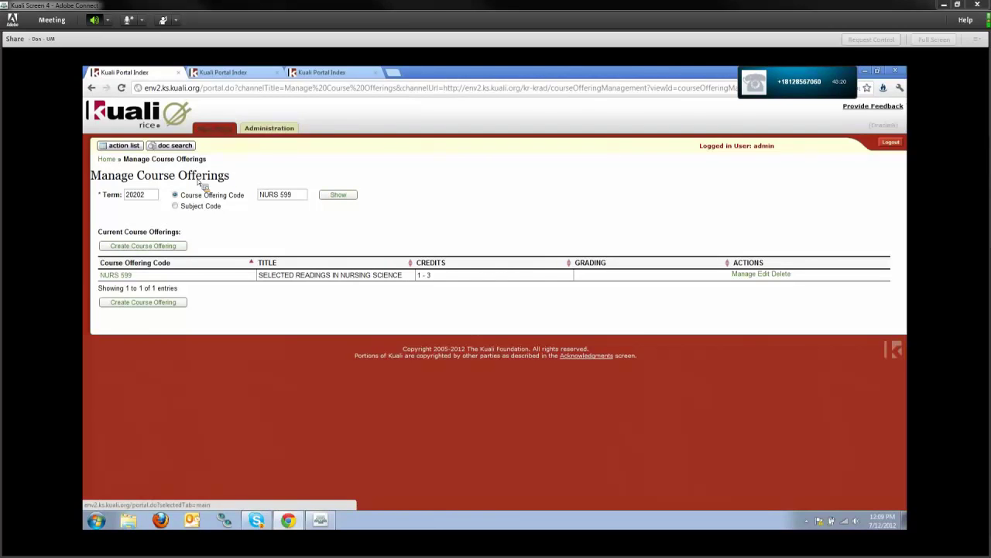
List the course offerings with subject code chem for term 20202.
click(197, 206)
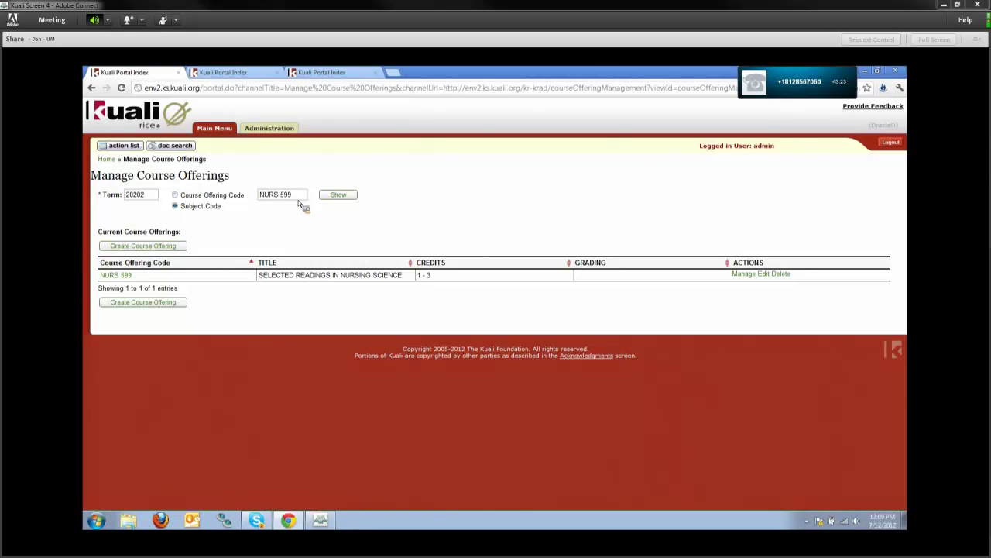
triple_click(298, 198)
text(chem)
key(Return)
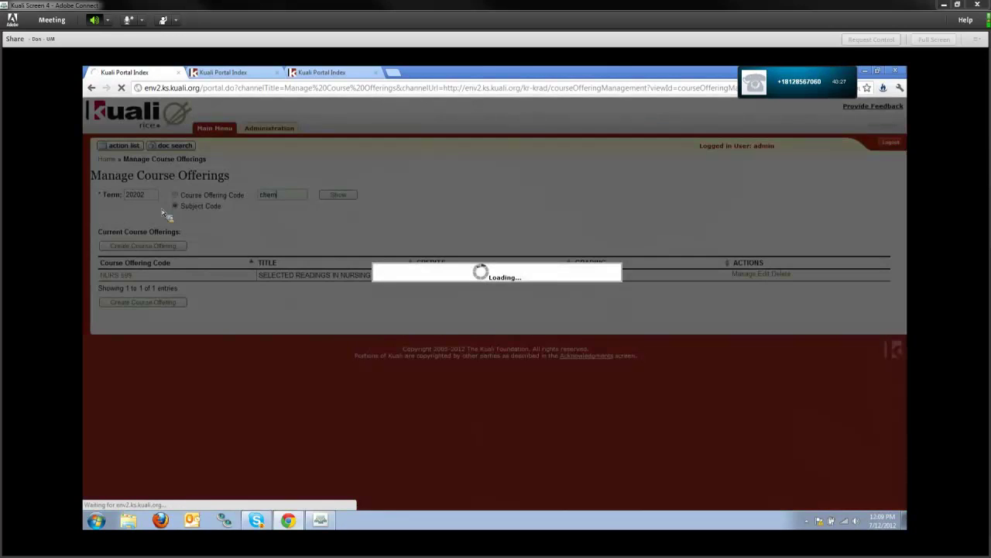